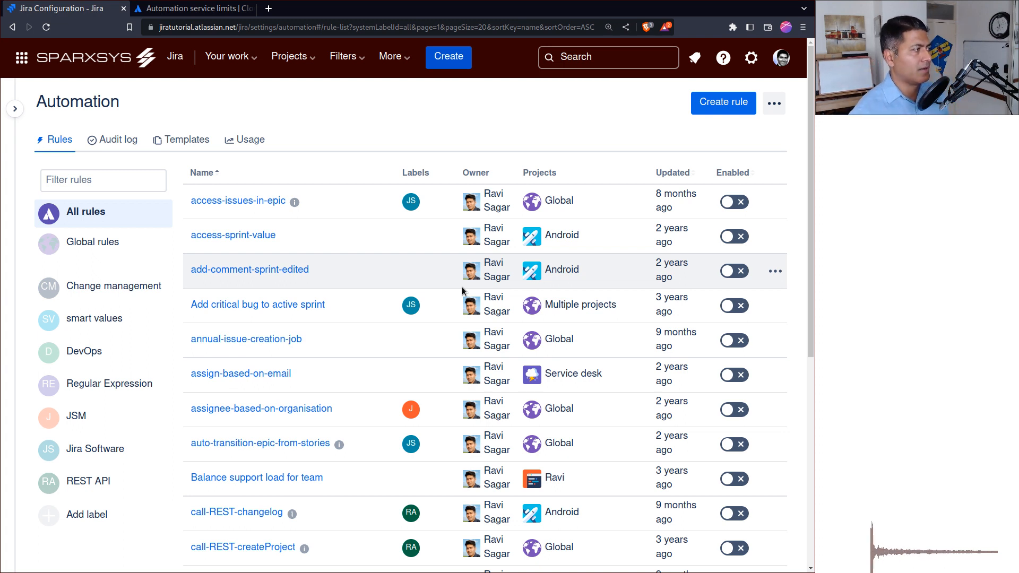
Review the automation execution usage, and read the table of limits on the Automation service limits documentation page.
{"action": "left_click", "coordinate": [242, 140]}
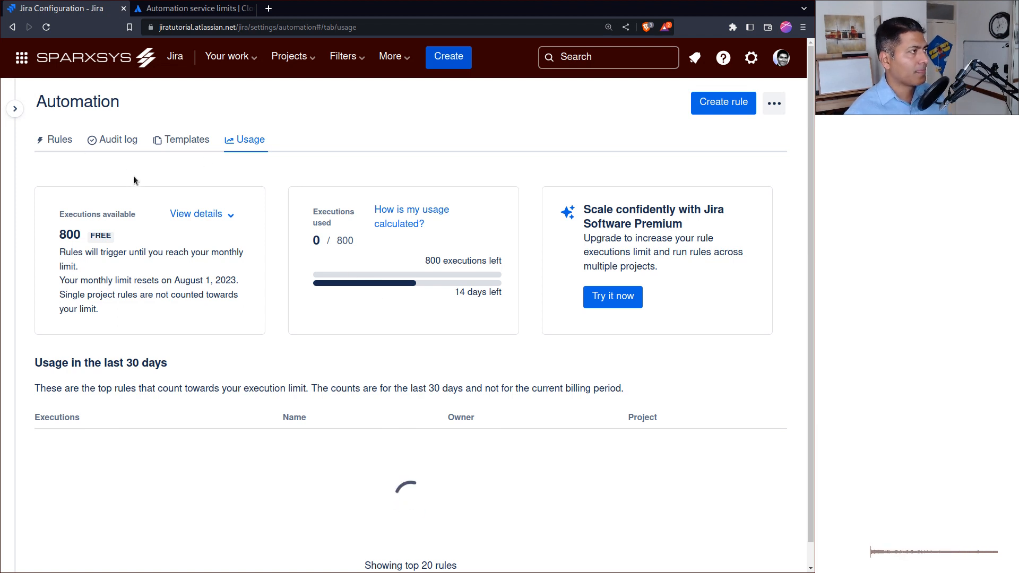
{"action": "left_click", "coordinate": [221, 9]}
{"action": "scroll", "coordinate": [442, 281], "scroll_direction": "up", "scroll_amount": 4}
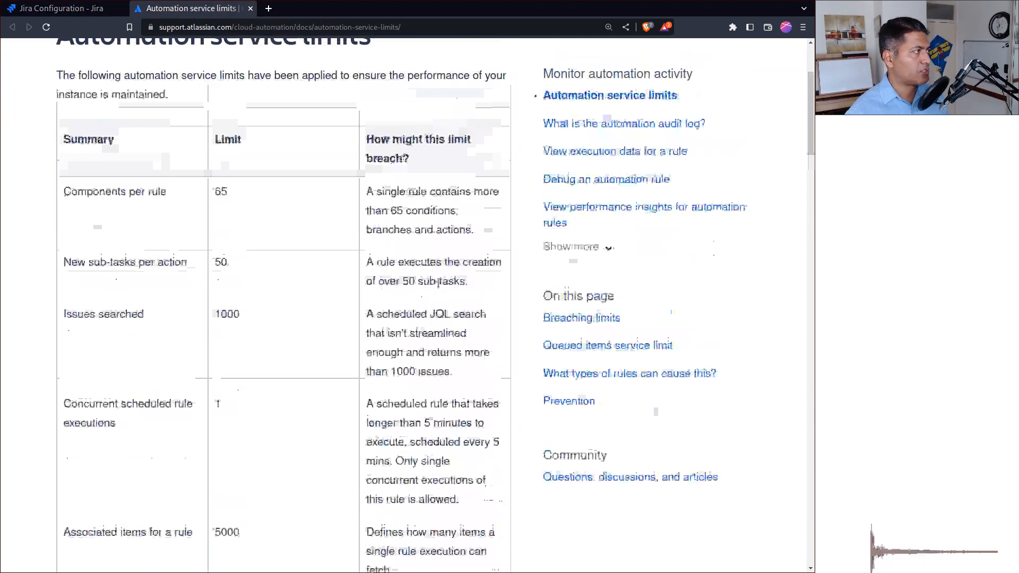
{"action": "scroll", "coordinate": [438, 283], "scroll_direction": "up", "scroll_amount": 3}
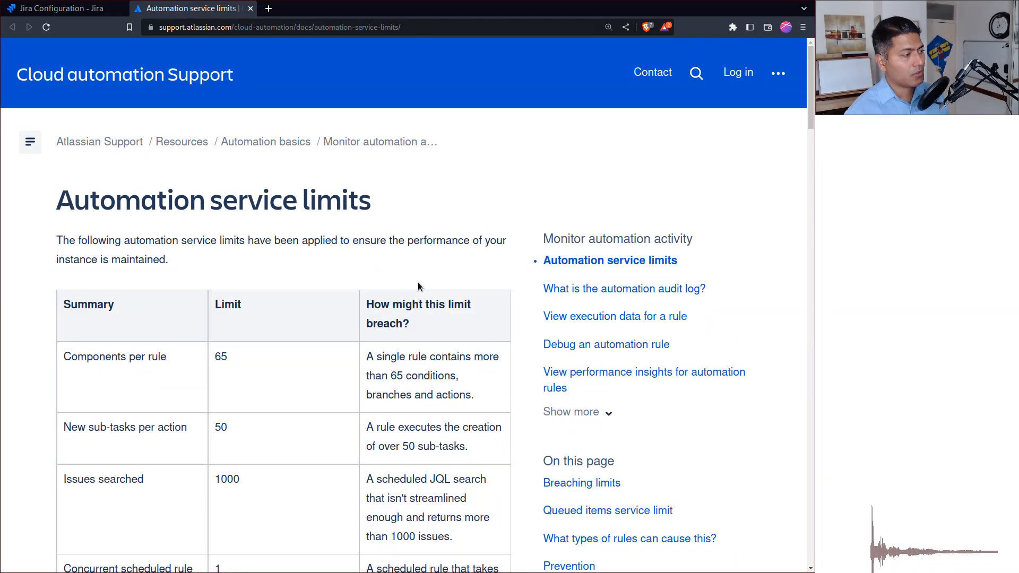
{"action": "scroll", "coordinate": [419, 286], "scroll_direction": "down", "scroll_amount": 3}
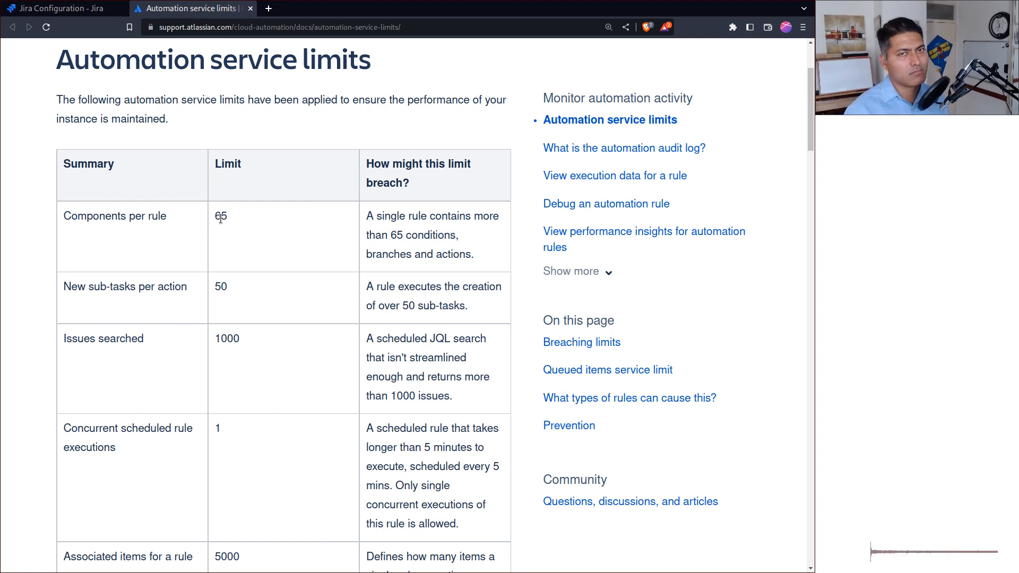
{"action": "scroll", "coordinate": [294, 315], "scroll_direction": "down", "scroll_amount": 3}
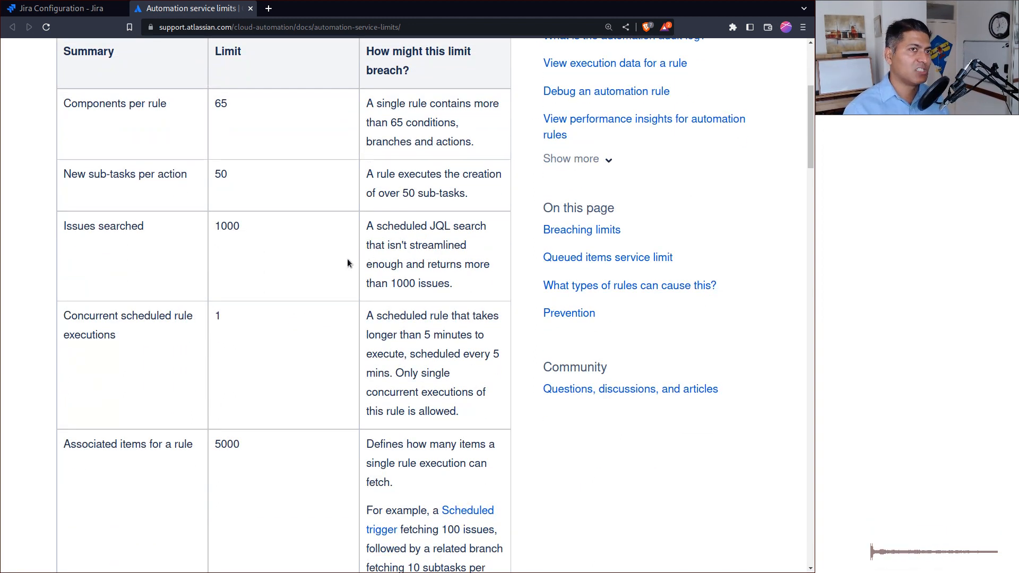
{"action": "double_click", "coordinate": [231, 230]}
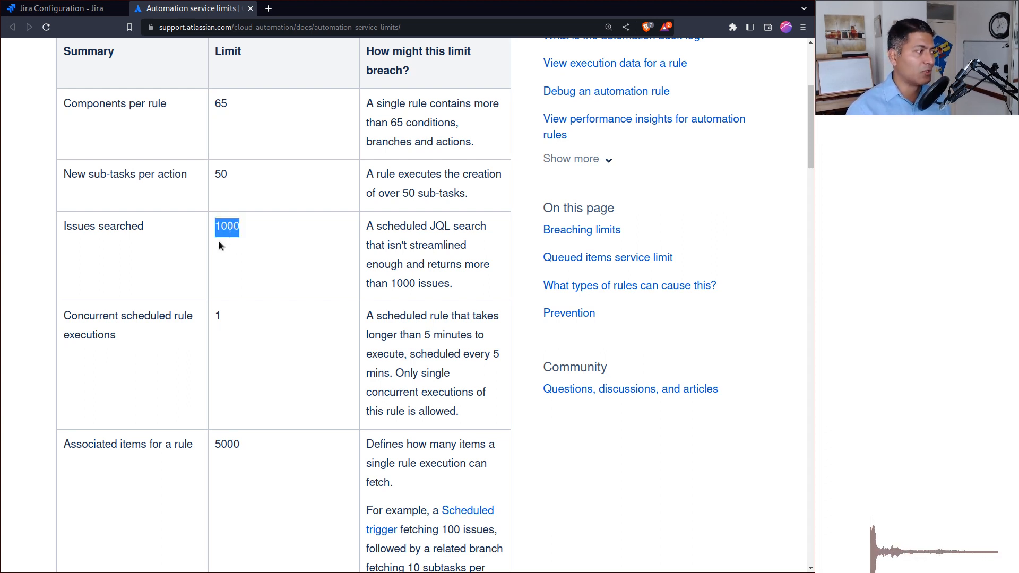
{"action": "scroll", "coordinate": [262, 272], "scroll_direction": "down", "scroll_amount": 5}
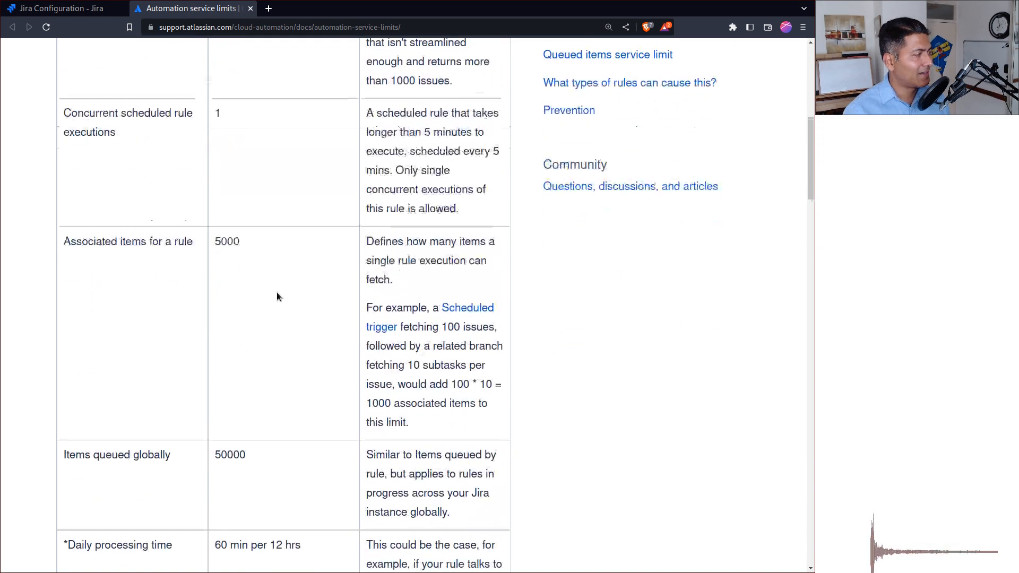
{"action": "scroll", "coordinate": [231, 291], "scroll_direction": "up", "scroll_amount": 1}
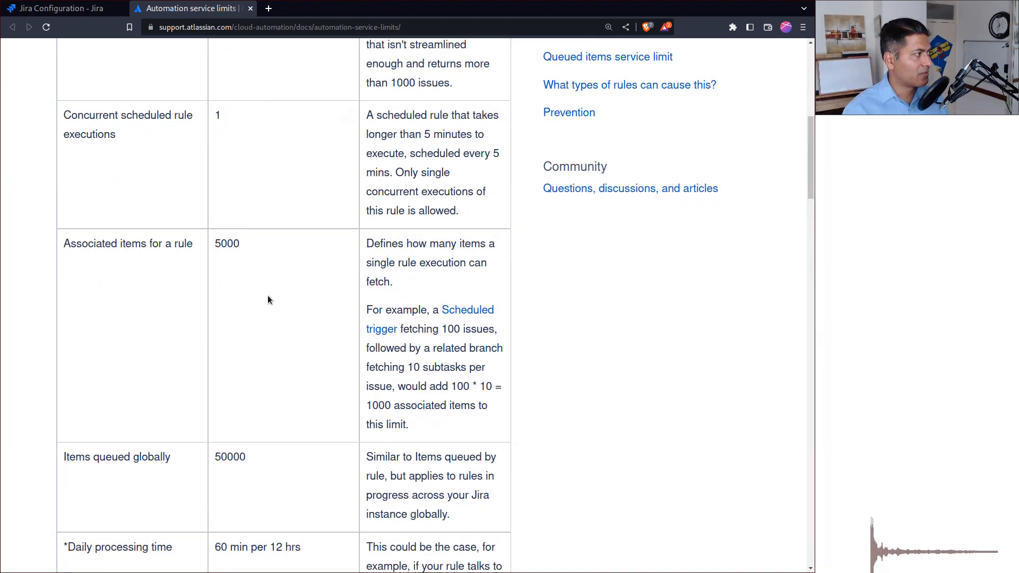
{"action": "scroll", "coordinate": [302, 298], "scroll_direction": "up", "scroll_amount": 2}
{"action": "scroll", "coordinate": [303, 299], "scroll_direction": "down", "scroll_amount": 3}
{"action": "scroll", "coordinate": [302, 296], "scroll_direction": "down", "scroll_amount": 7}
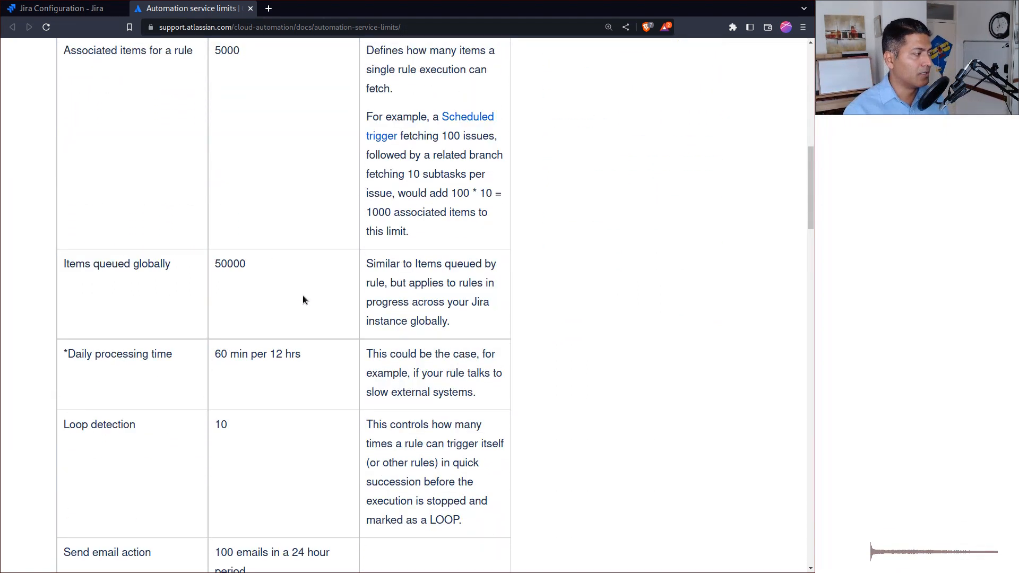
{"action": "scroll", "coordinate": [341, 292], "scroll_direction": "down", "scroll_amount": 4}
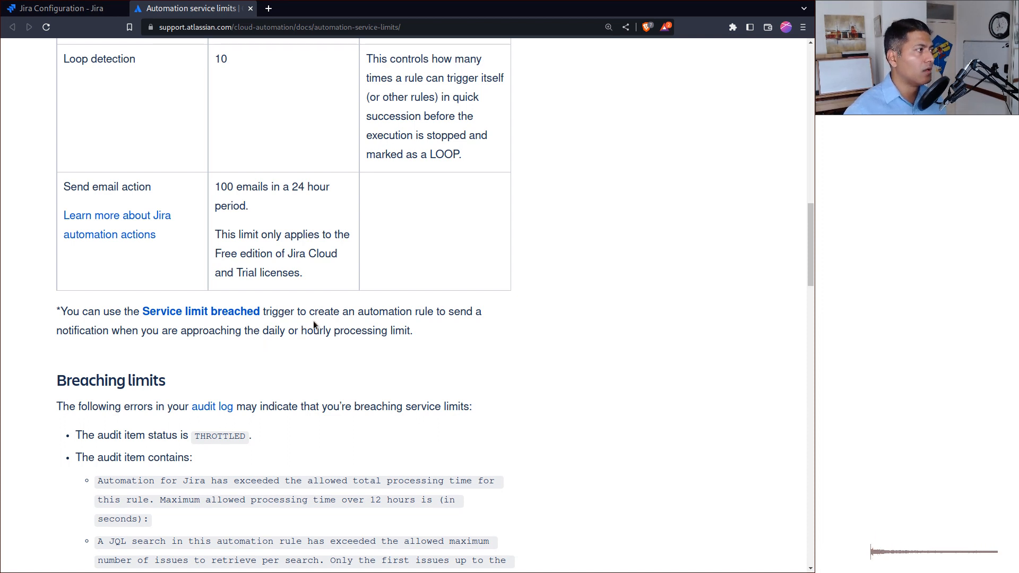
Read the documentation's sections on breaching limits and the queued items service limit.
{"action": "scroll", "coordinate": [314, 323], "scroll_direction": "down", "scroll_amount": 3}
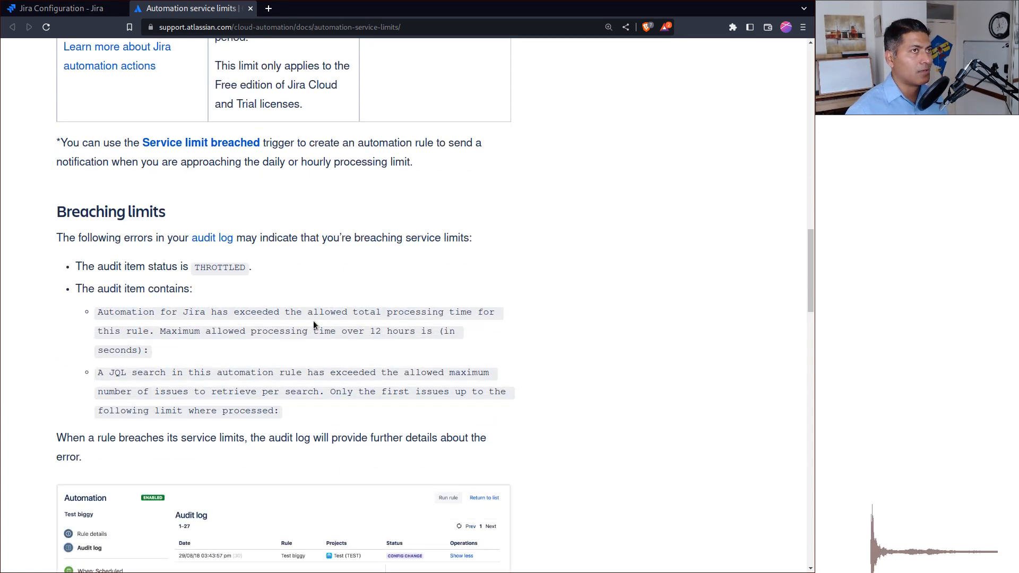
{"action": "scroll", "coordinate": [314, 324], "scroll_direction": "down", "scroll_amount": 2}
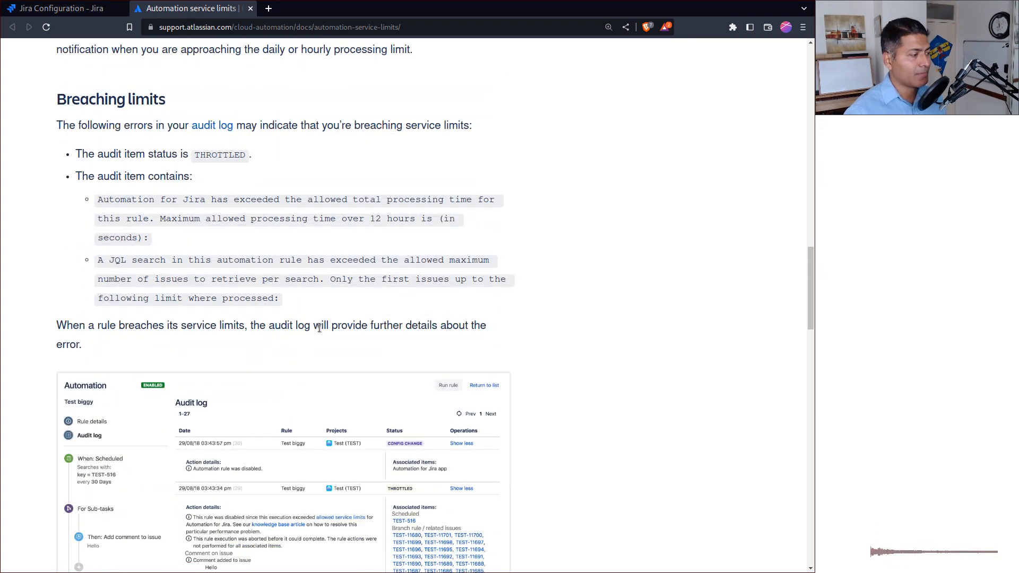
{"action": "scroll", "coordinate": [313, 329], "scroll_direction": "down", "scroll_amount": 12}
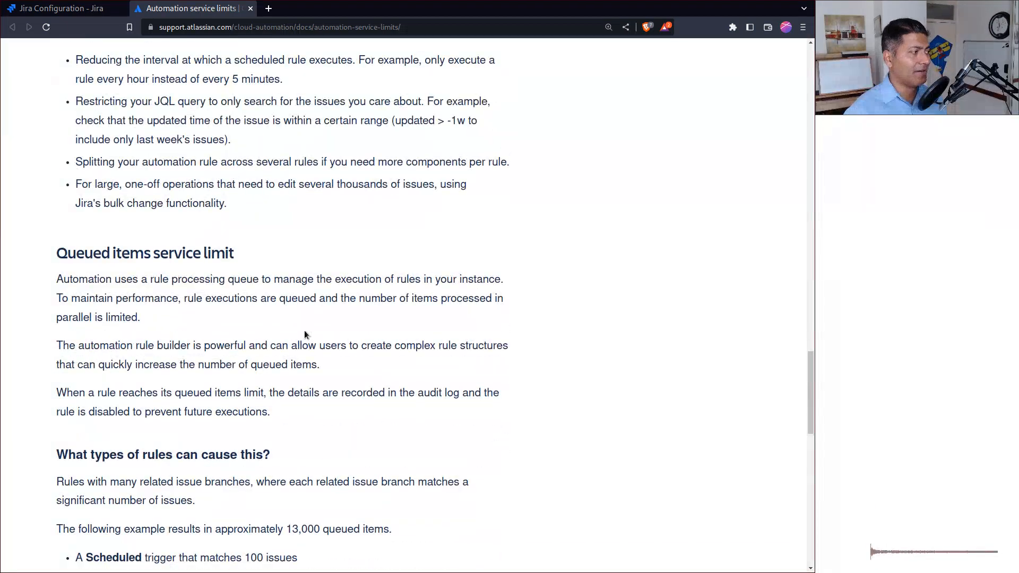
{"action": "scroll", "coordinate": [299, 335], "scroll_direction": "down", "scroll_amount": 1}
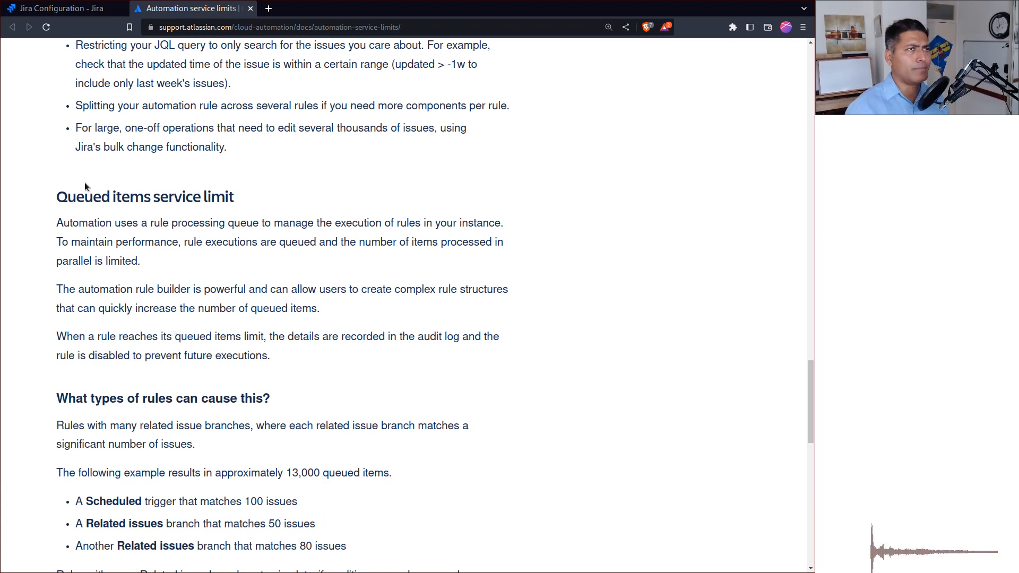
Return to the Jira automation rules and create a new rule with the Service limit breached trigger.
{"action": "left_click", "coordinate": [51, 12]}
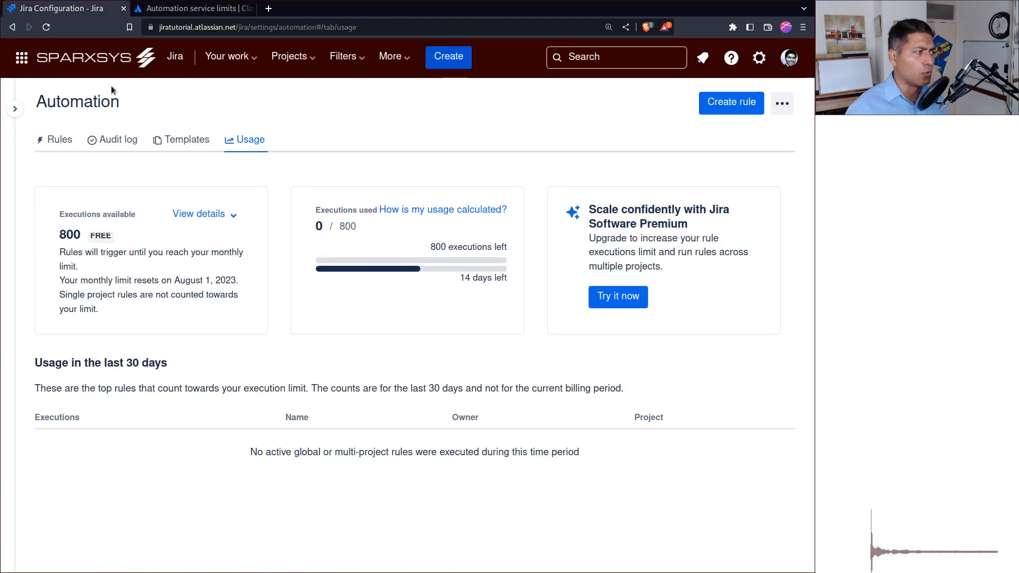
{"action": "left_click", "coordinate": [74, 140]}
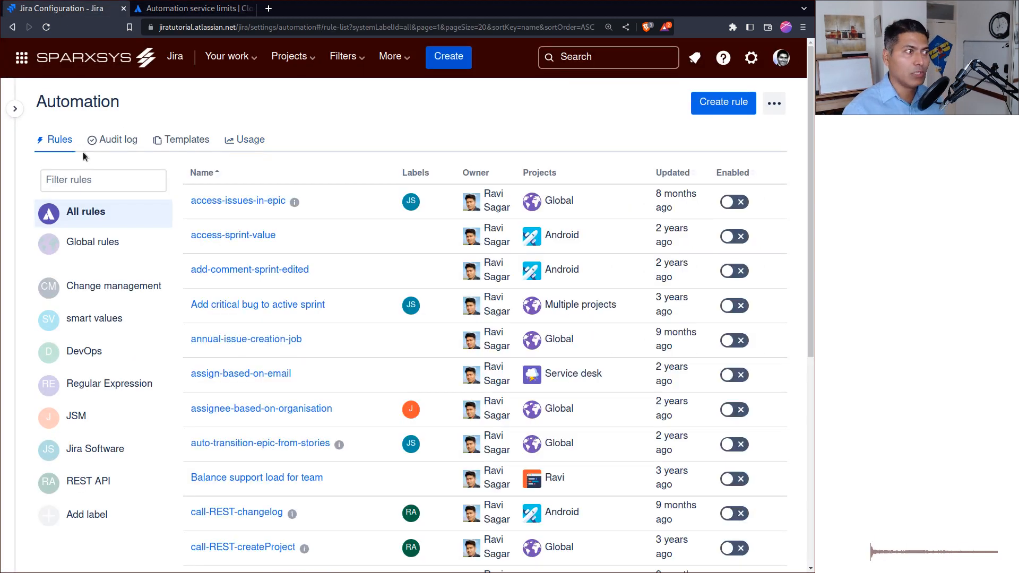
{"action": "left_click", "coordinate": [731, 110]}
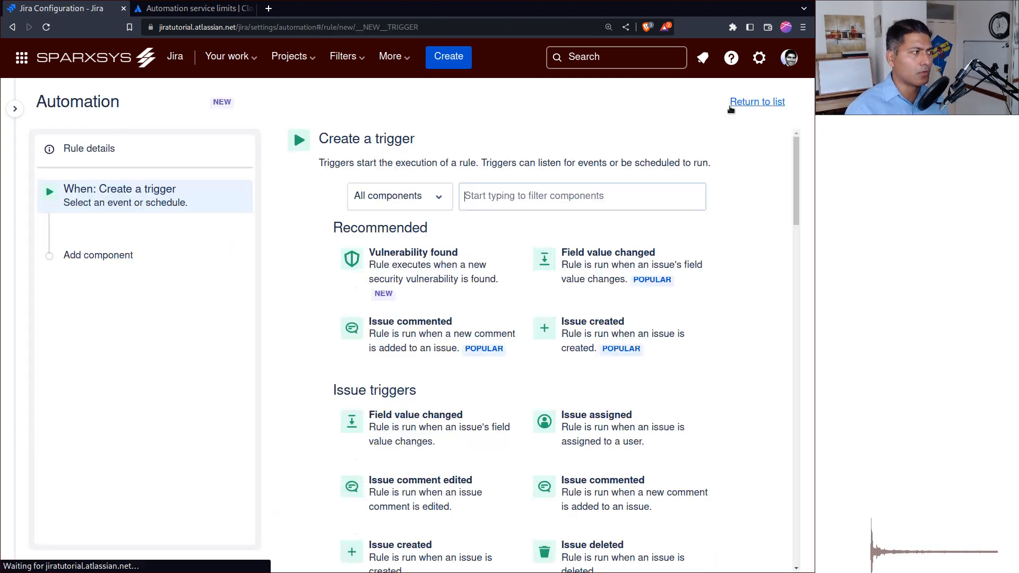
{"action": "scroll", "coordinate": [393, 314], "scroll_direction": "down", "scroll_amount": 3}
{"action": "scroll", "coordinate": [401, 312], "scroll_direction": "down", "scroll_amount": 8}
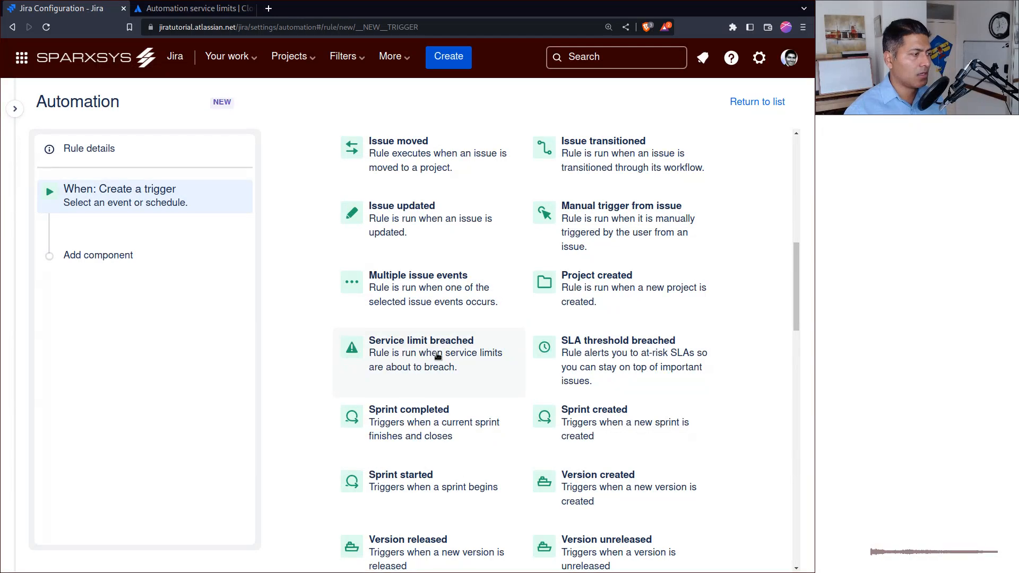
{"action": "left_click", "coordinate": [434, 354]}
Set the trigger to fire at more than 80% of the service limit, at most once every 12 hours, and save it.
{"action": "left_click", "coordinate": [571, 247]}
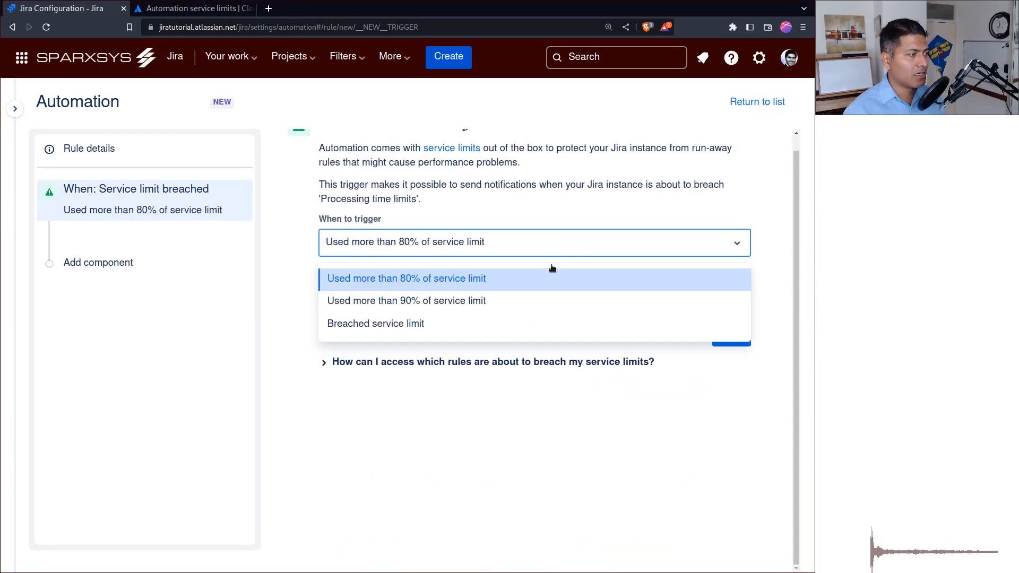
{"action": "left_click", "coordinate": [467, 282]}
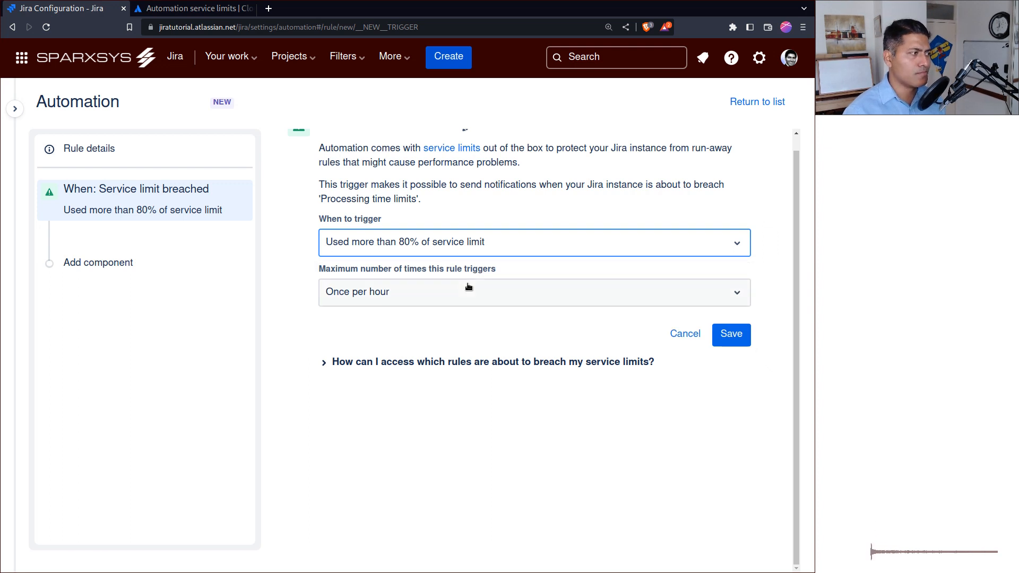
{"action": "left_click", "coordinate": [477, 249]}
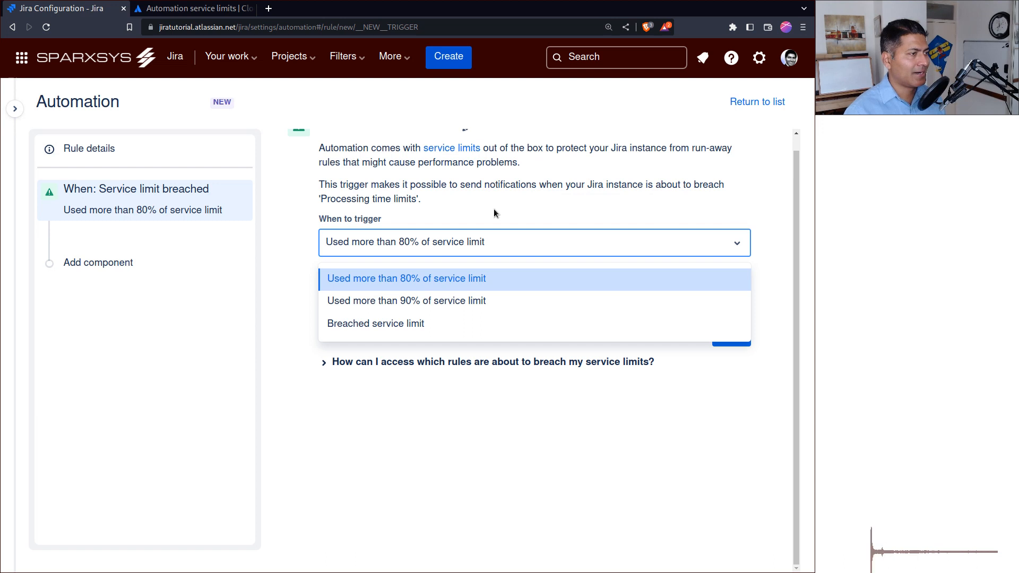
{"action": "left_click", "coordinate": [477, 214]}
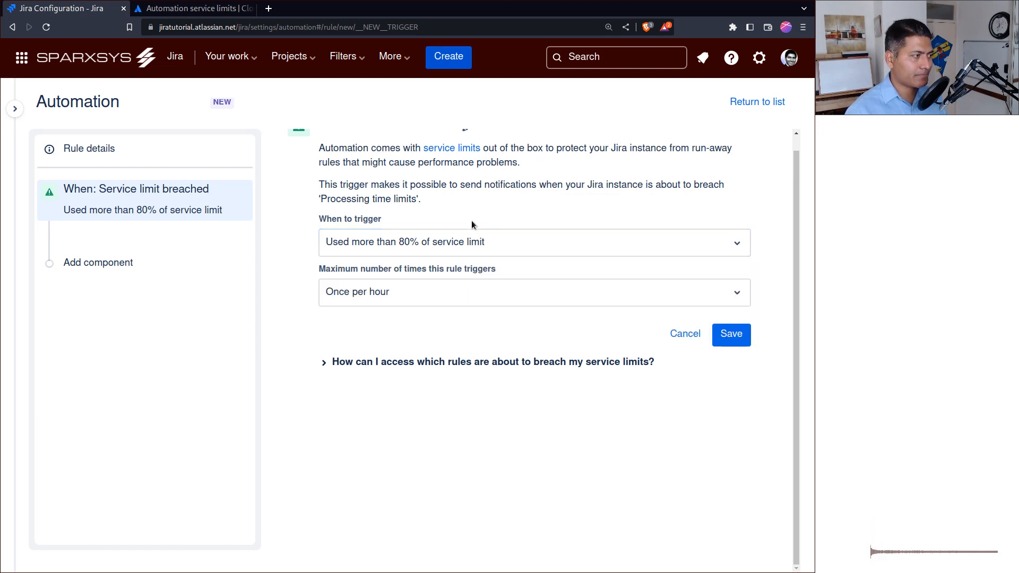
{"action": "left_click", "coordinate": [447, 296]}
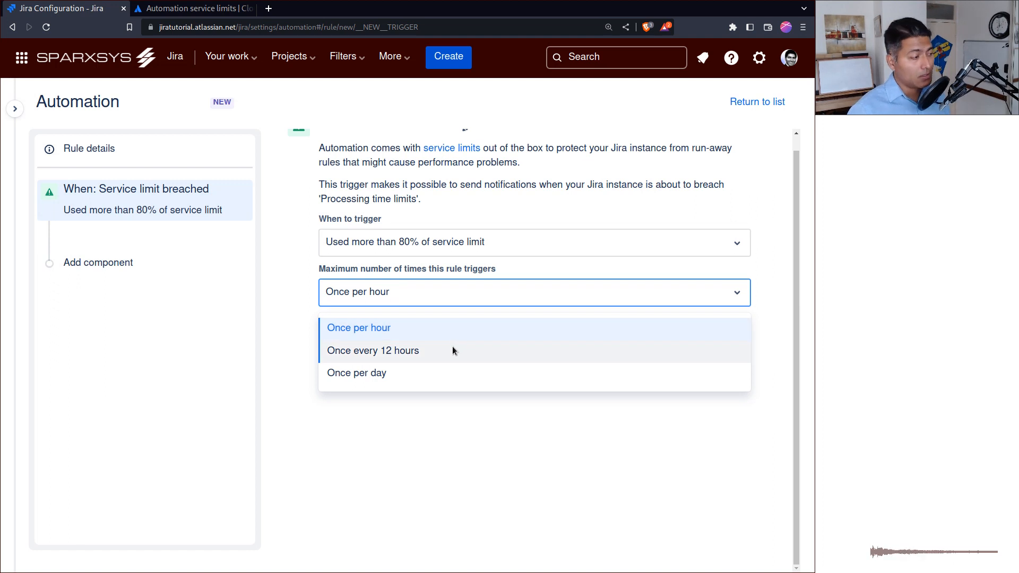
{"action": "left_click", "coordinate": [413, 351]}
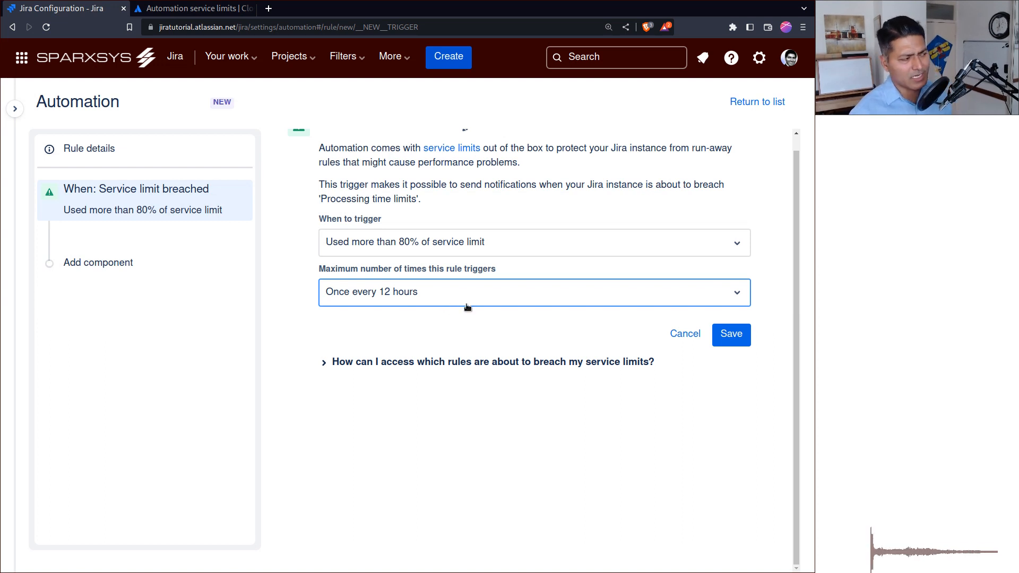
{"action": "left_click", "coordinate": [731, 334]}
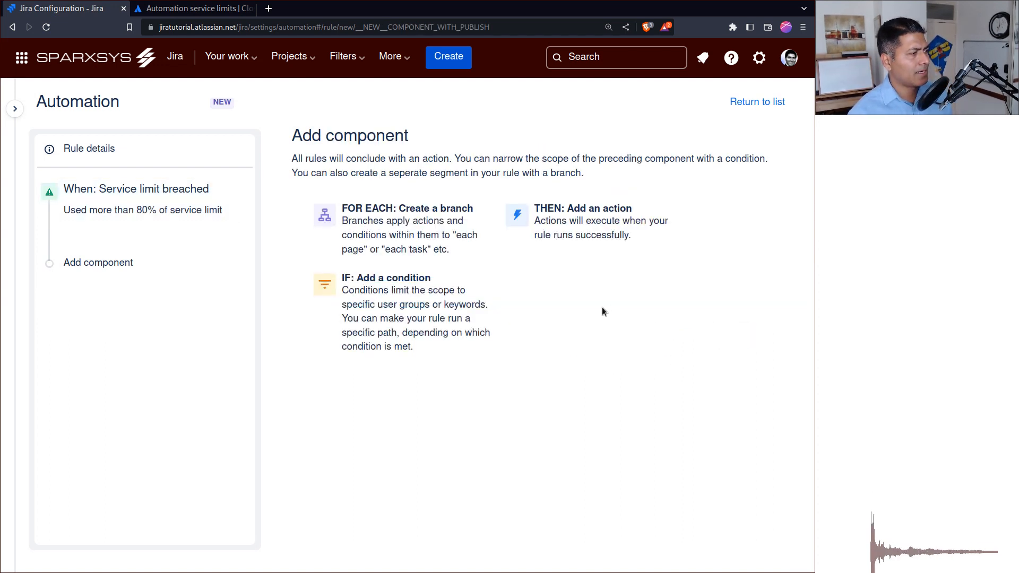
Add a Create issue action to the rule after the service limit trigger.
{"action": "left_click", "coordinate": [588, 207]}
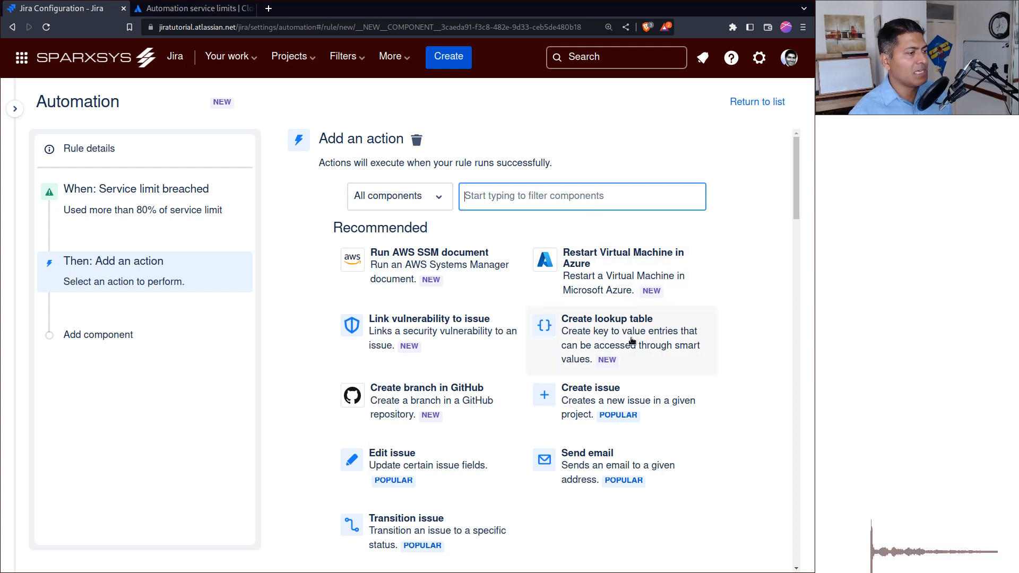
{"action": "scroll", "coordinate": [631, 340], "scroll_direction": "down", "scroll_amount": 1}
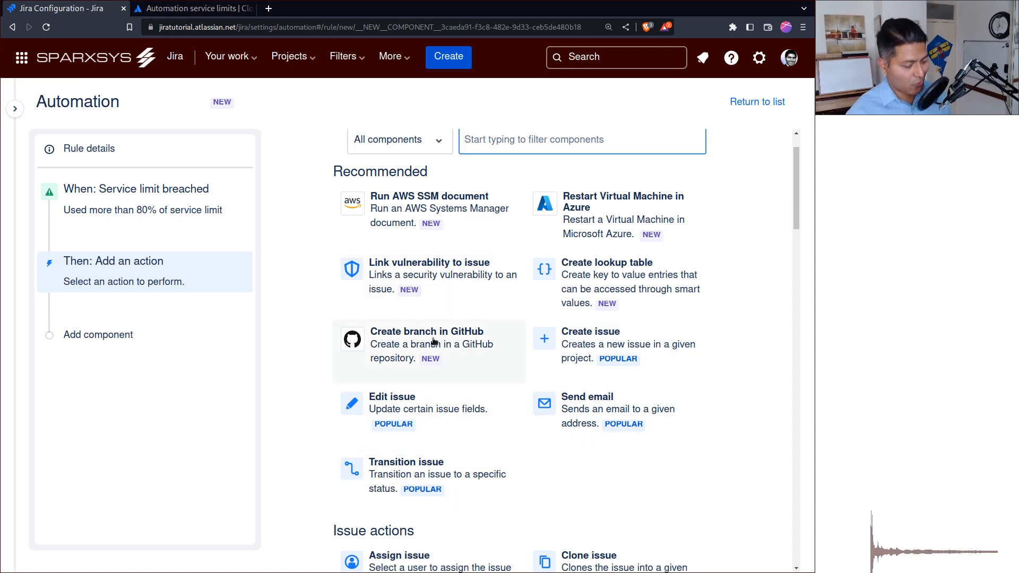
{"action": "type", "text": "creat"}
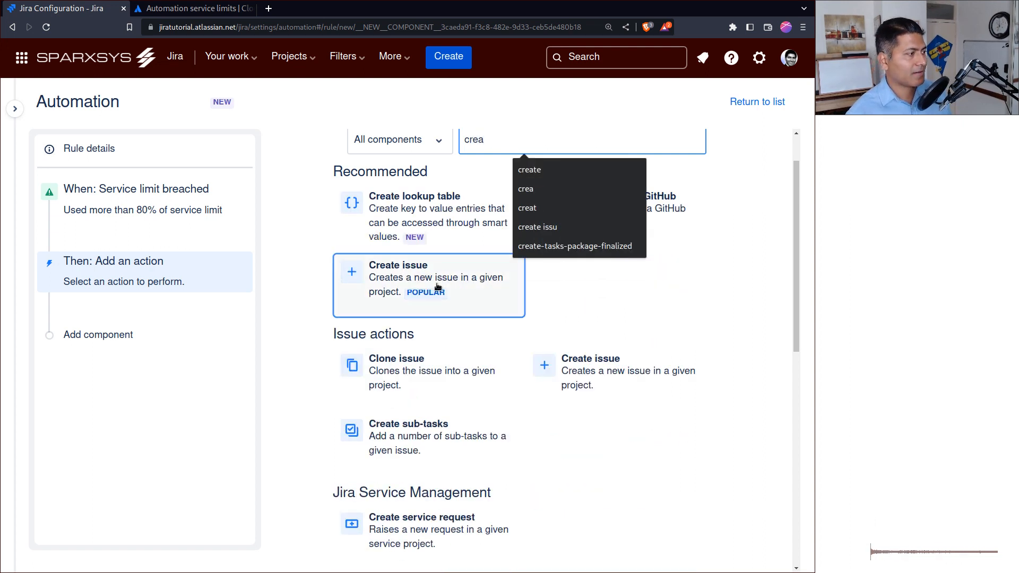
{"action": "left_click", "coordinate": [439, 286]}
Set the project for the new issue to Service desk (SD).
{"action": "left_click", "coordinate": [490, 197]}
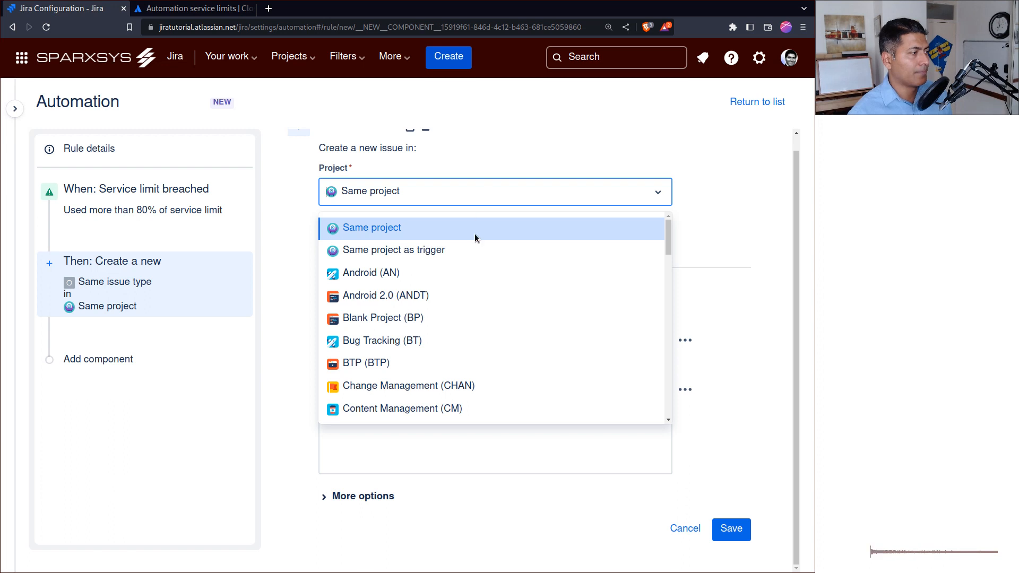
{"action": "scroll", "coordinate": [469, 318], "scroll_direction": "down", "scroll_amount": 2}
{"action": "scroll", "coordinate": [469, 318], "scroll_direction": "down", "scroll_amount": 5}
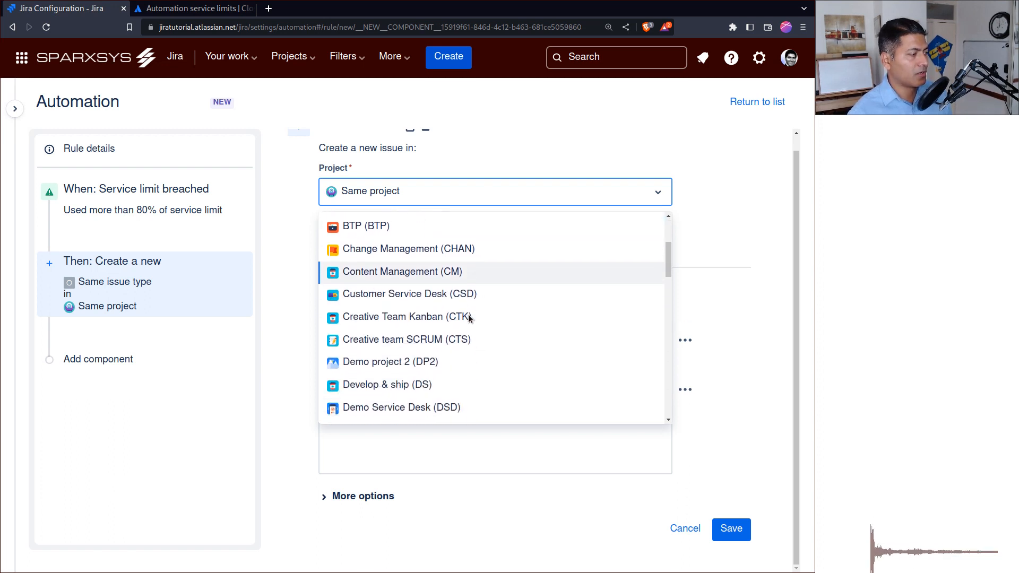
{"action": "scroll", "coordinate": [477, 315], "scroll_direction": "down", "scroll_amount": 4}
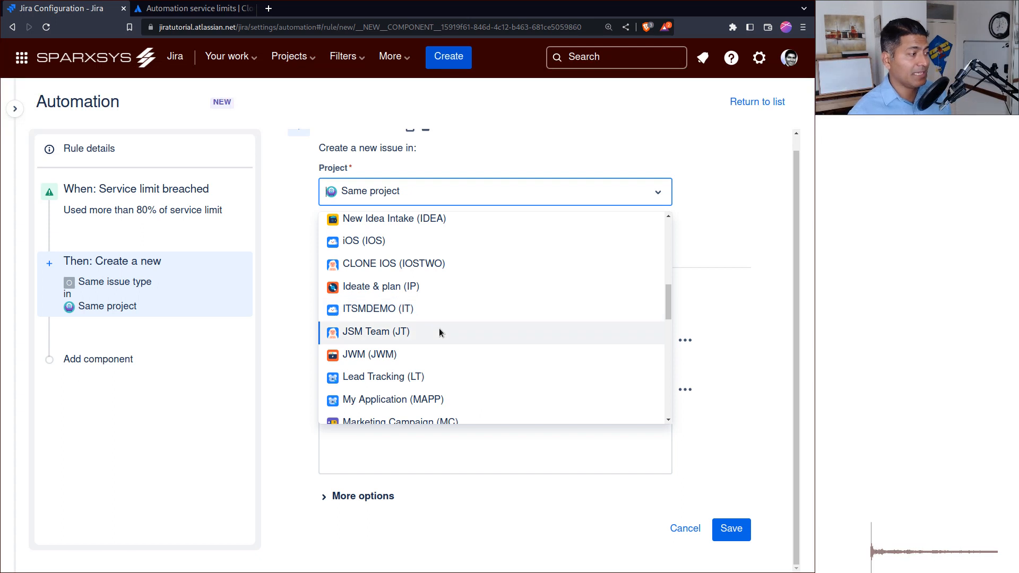
{"action": "type", "text": "ser"}
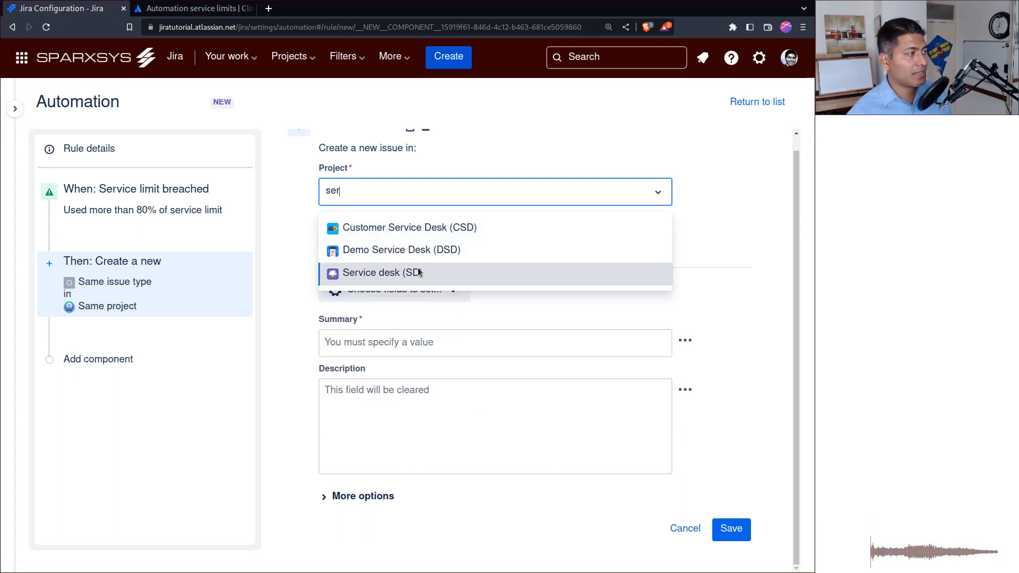
{"action": "left_click", "coordinate": [419, 274]}
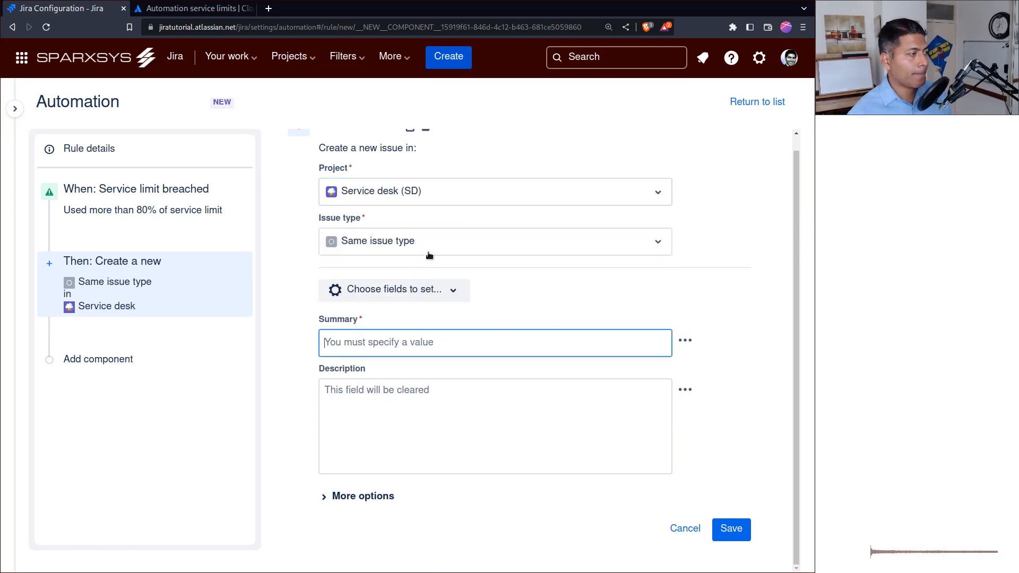
Set the issue type of the new Service desk issue to Incident.
{"action": "left_click", "coordinate": [444, 245]}
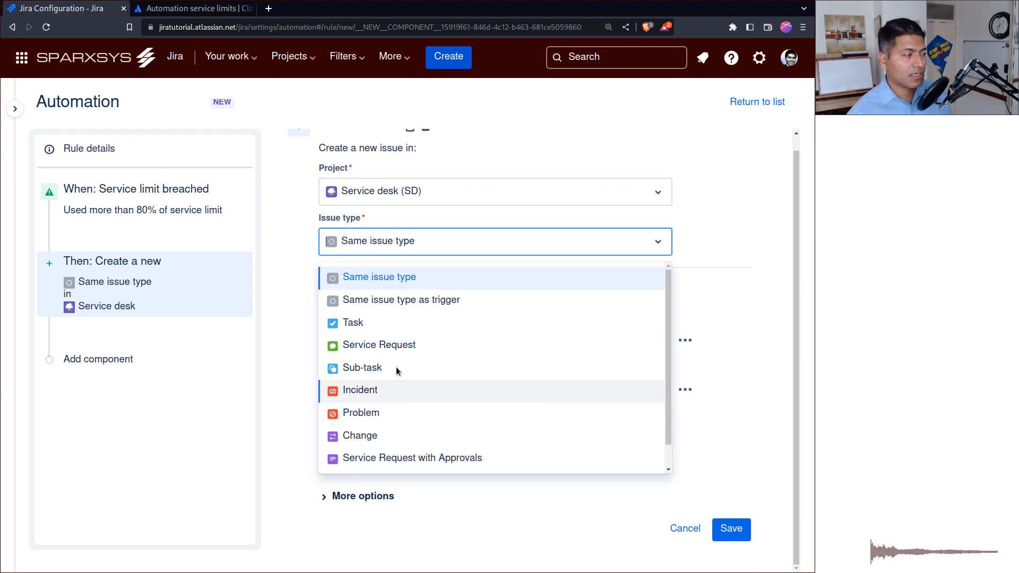
{"action": "scroll", "coordinate": [406, 417], "scroll_direction": "down", "scroll_amount": 1}
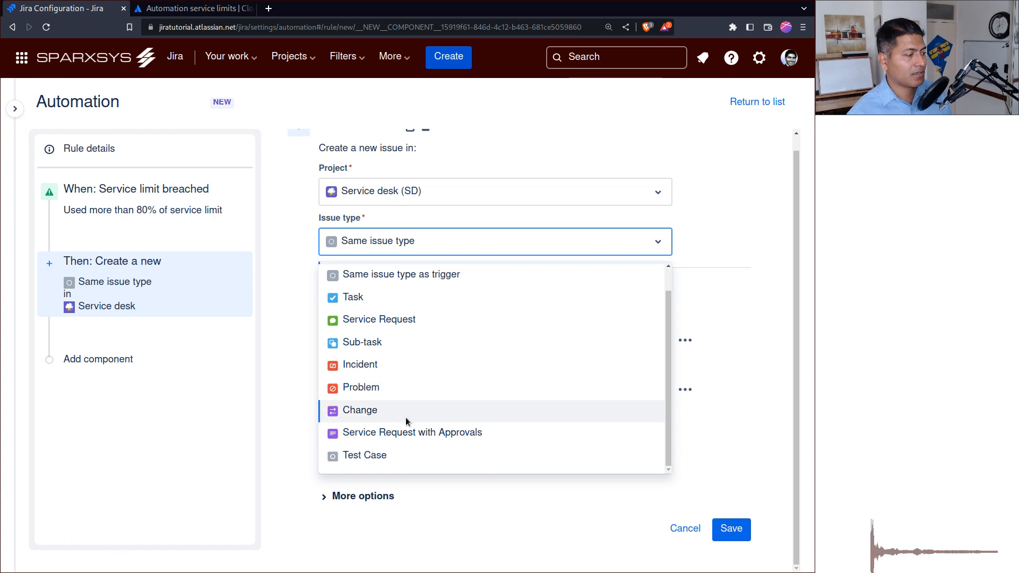
{"action": "scroll", "coordinate": [407, 415], "scroll_direction": "up", "scroll_amount": 1}
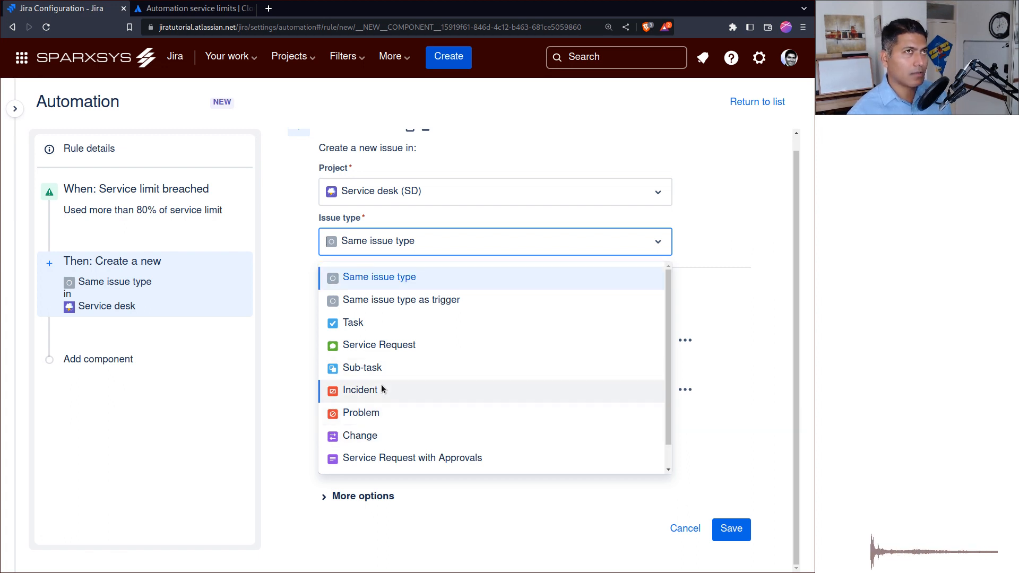
{"action": "left_click", "coordinate": [381, 390]}
Enter "Service Limit crossed 80%" as the summary of the new incident.
{"action": "left_click", "coordinate": [403, 342]}
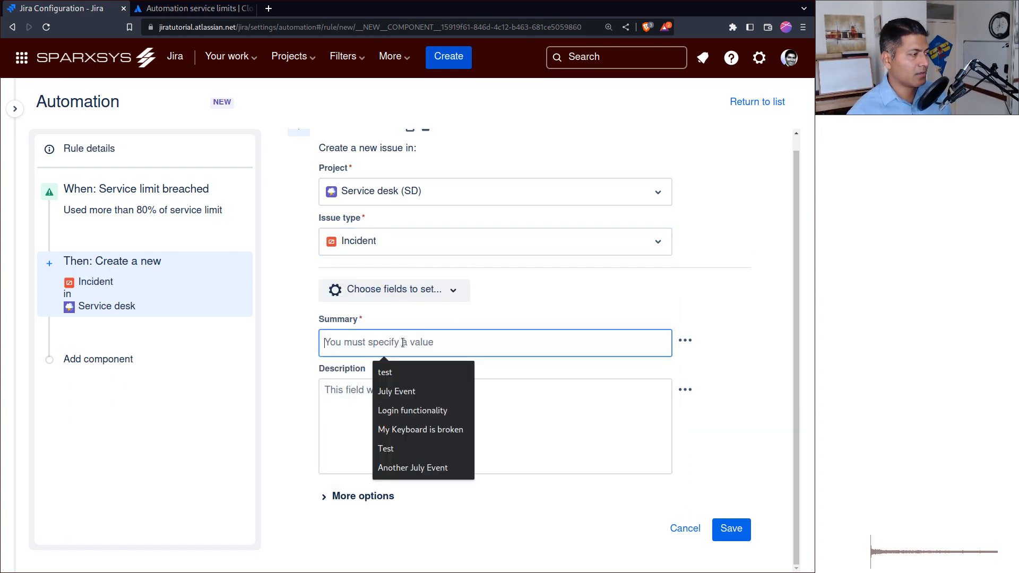
{"action": "type", "text": "Service "}
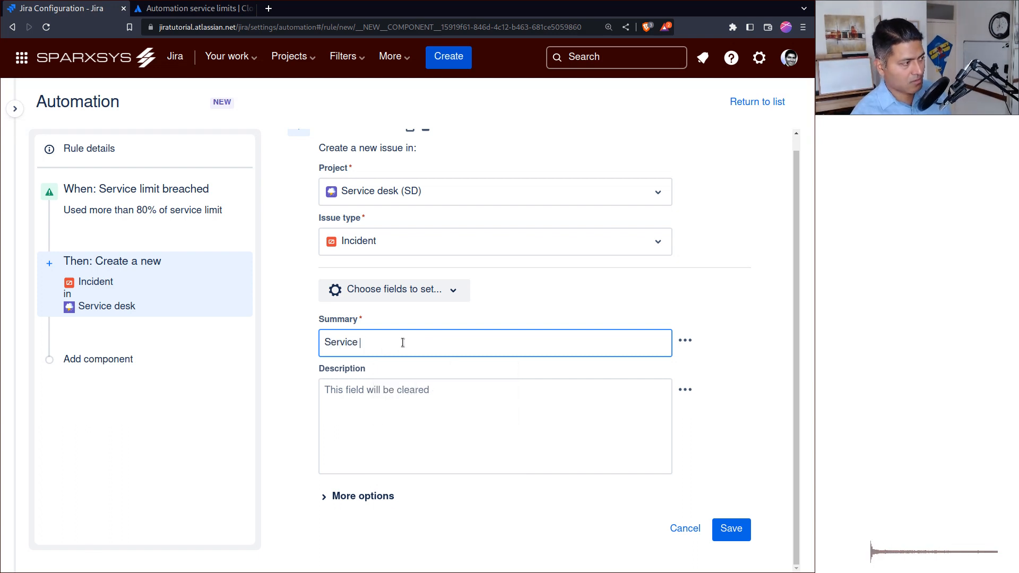
{"action": "type", "text": "Limit about"}
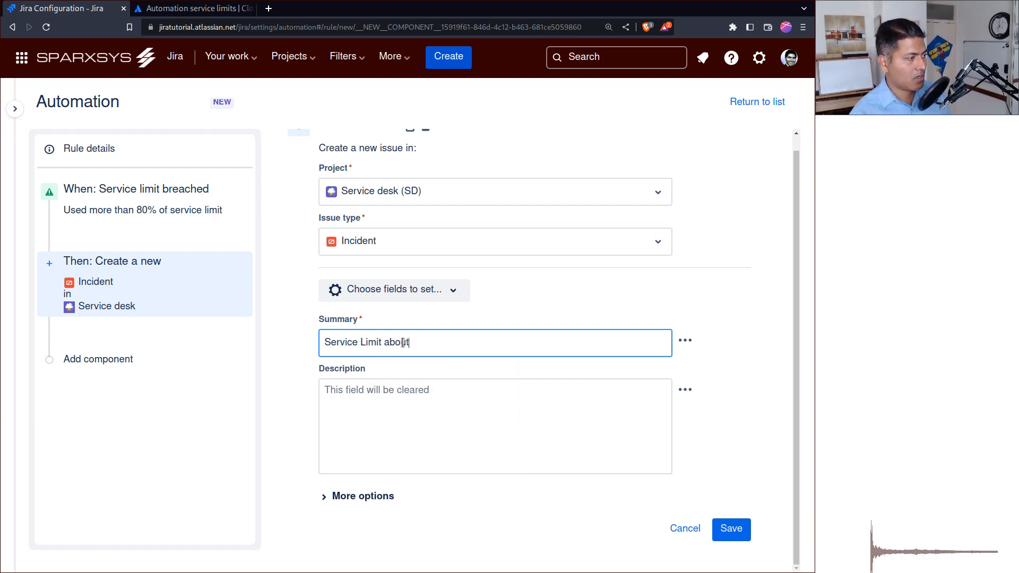
{"action": "type", "text": " to be cri"}
{"action": "key", "text": "BackSpace"}
{"action": "key", "text": "BackSpace"}
{"action": "key", "text": "BackSpace"}
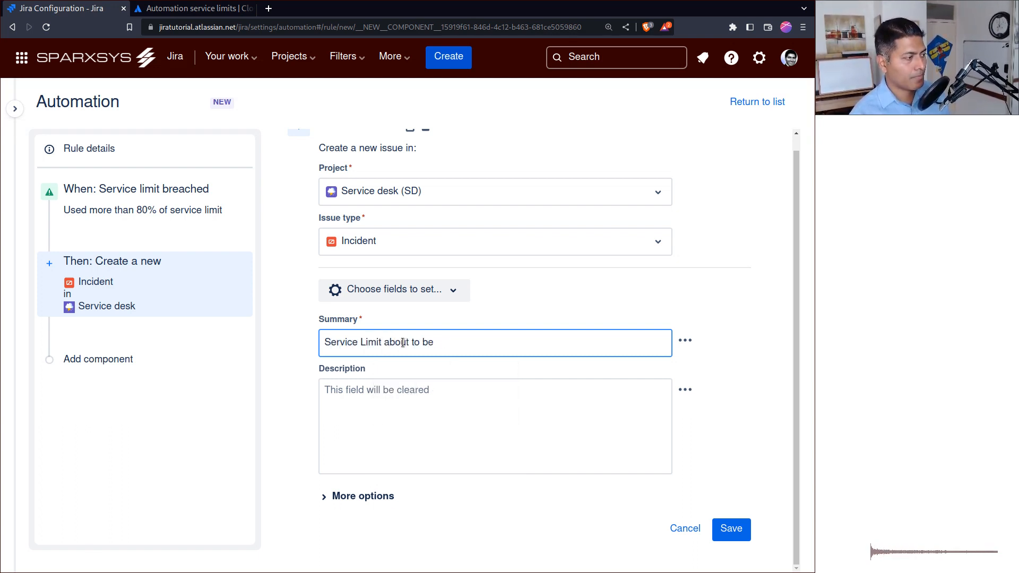
{"action": "key", "text": "ctrl+shift+Left"}
{"action": "key", "text": "ctrl+shift+Left"}
{"action": "key", "text": "ctrl+shift+Left"}
{"action": "type", "text": "c"}
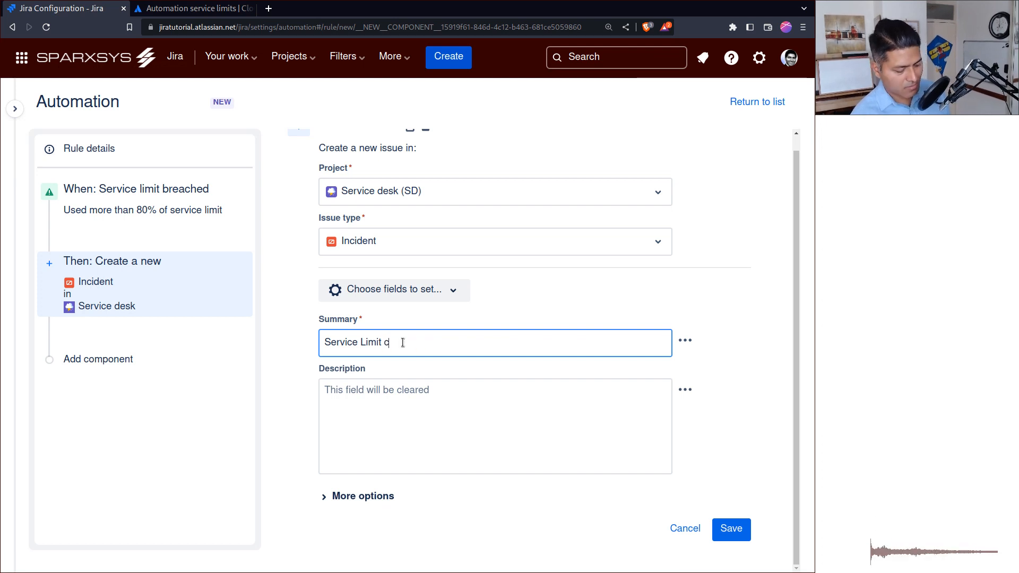
{"action": "type", "text": "rossed 80%"}
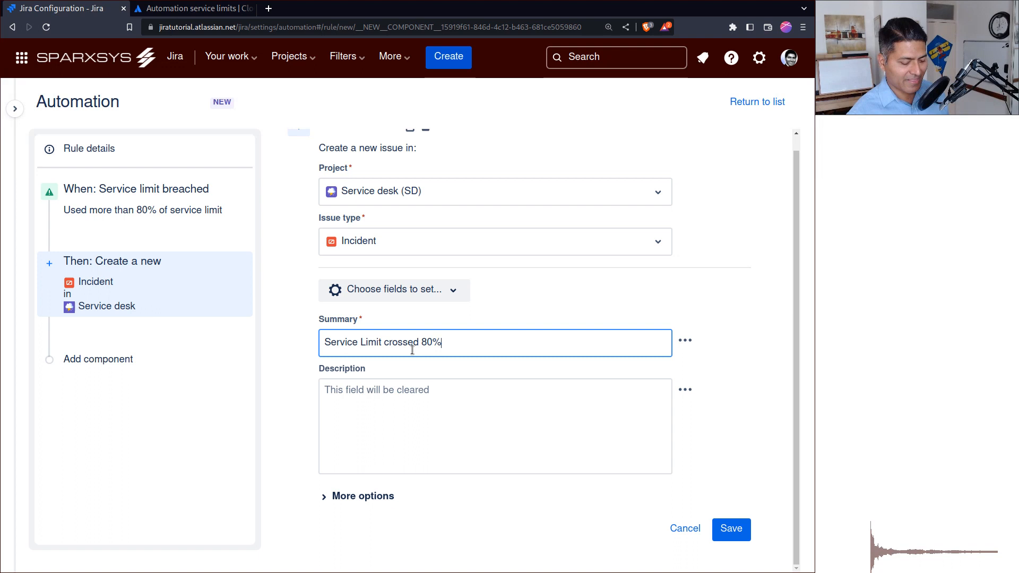
Copy the summary text into the incident's description and save the create issue action.
{"action": "triple_click", "coordinate": [412, 346]}
{"action": "key", "text": "ctrl+c"}
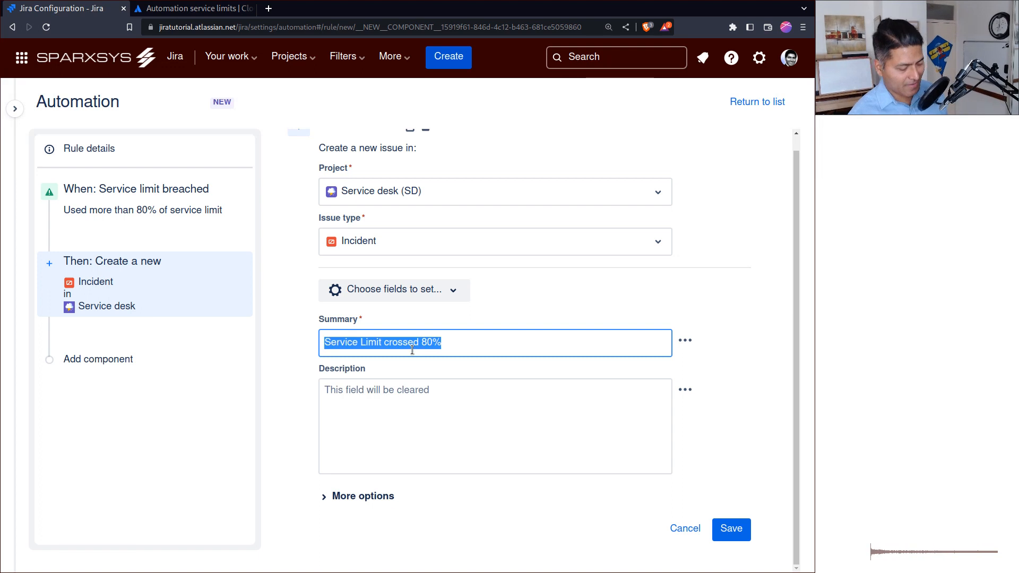
{"action": "left_click", "coordinate": [466, 420]}
{"action": "key", "text": "ctrl+v"}
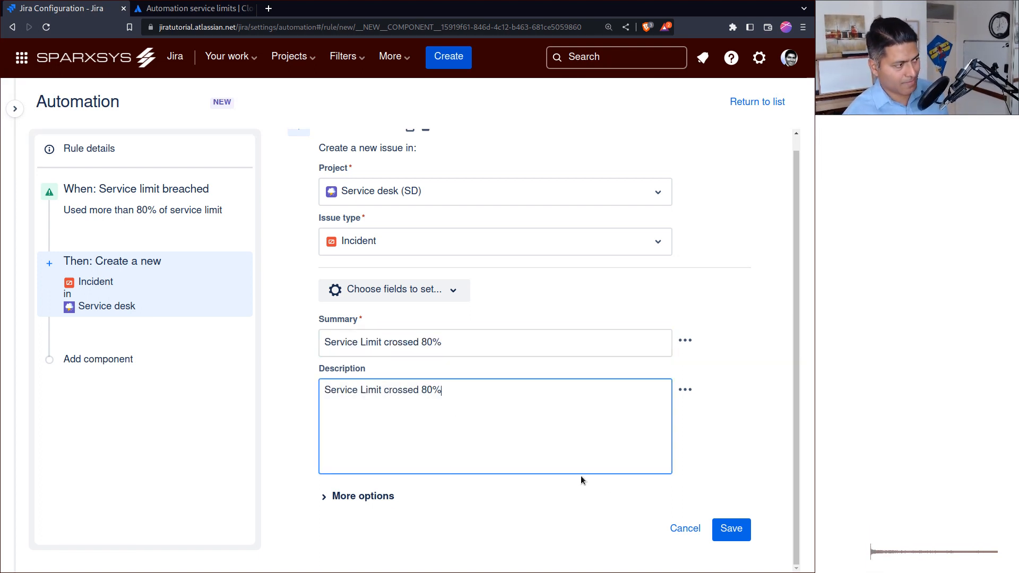
{"action": "left_click", "coordinate": [736, 532]}
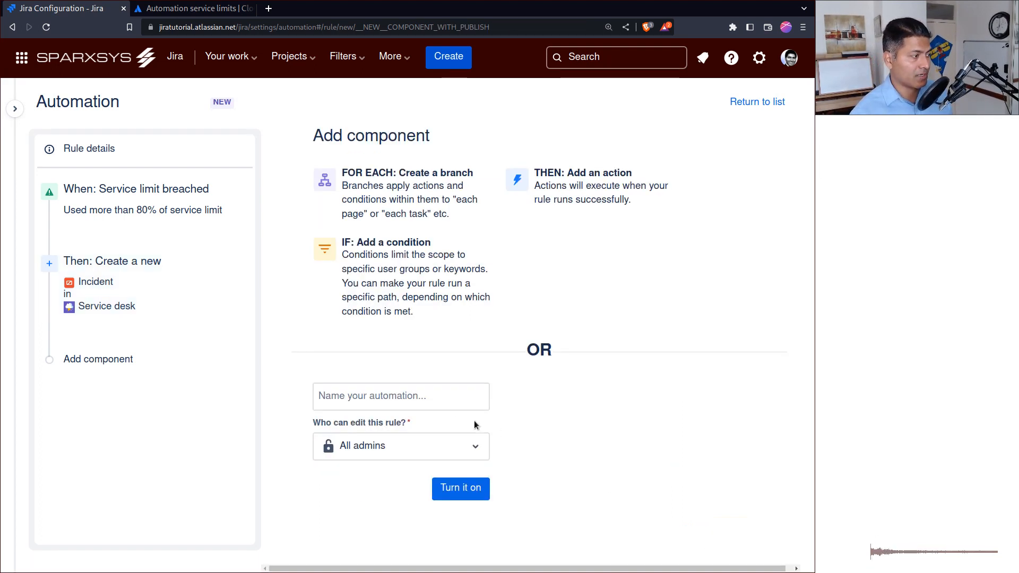
Add a Send email action to the rule after the incident creation.
{"action": "left_click", "coordinate": [98, 359]}
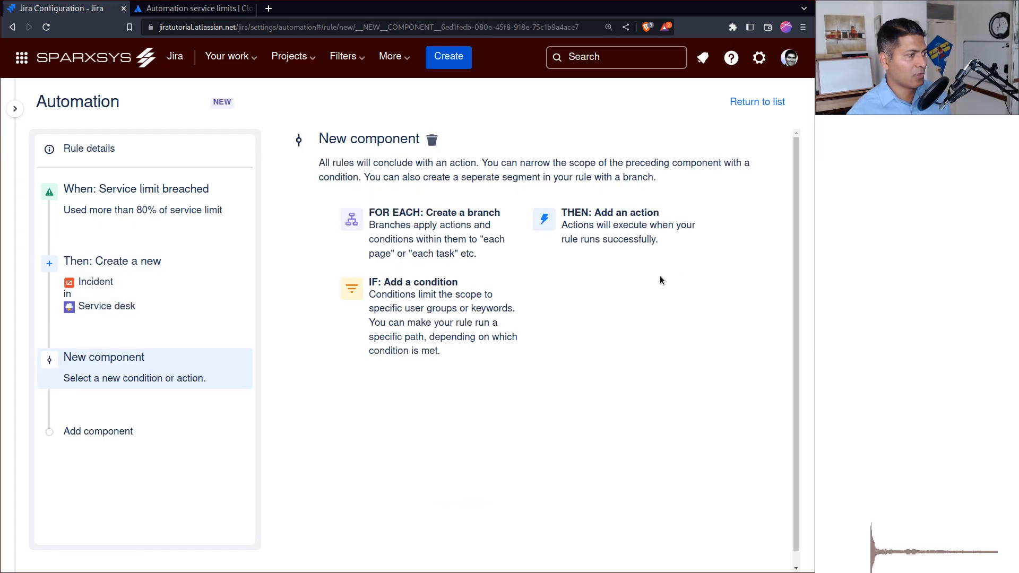
{"action": "left_click", "coordinate": [666, 263]}
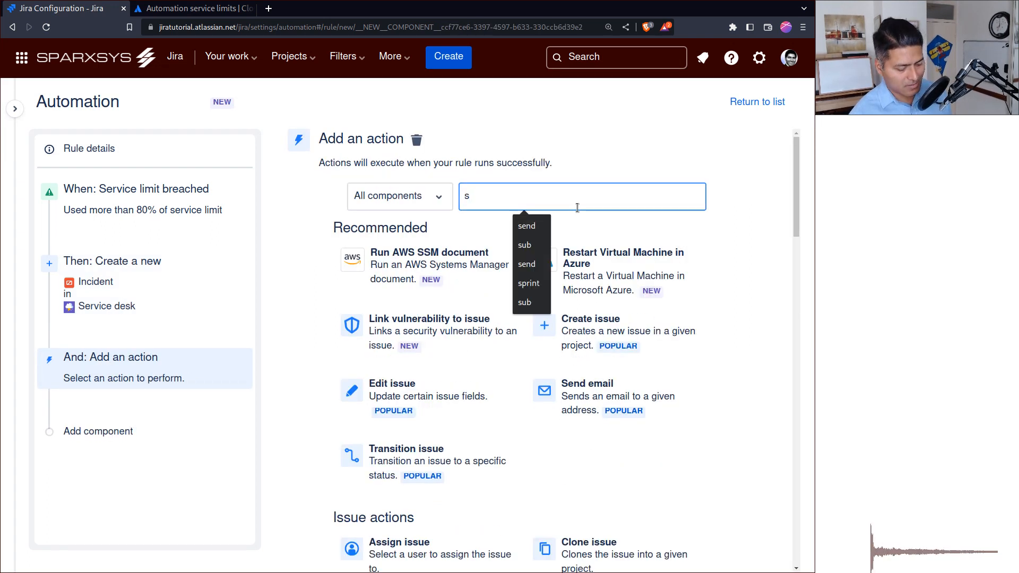
{"action": "type", "text": "end"}
{"action": "left_click", "coordinate": [369, 263]}
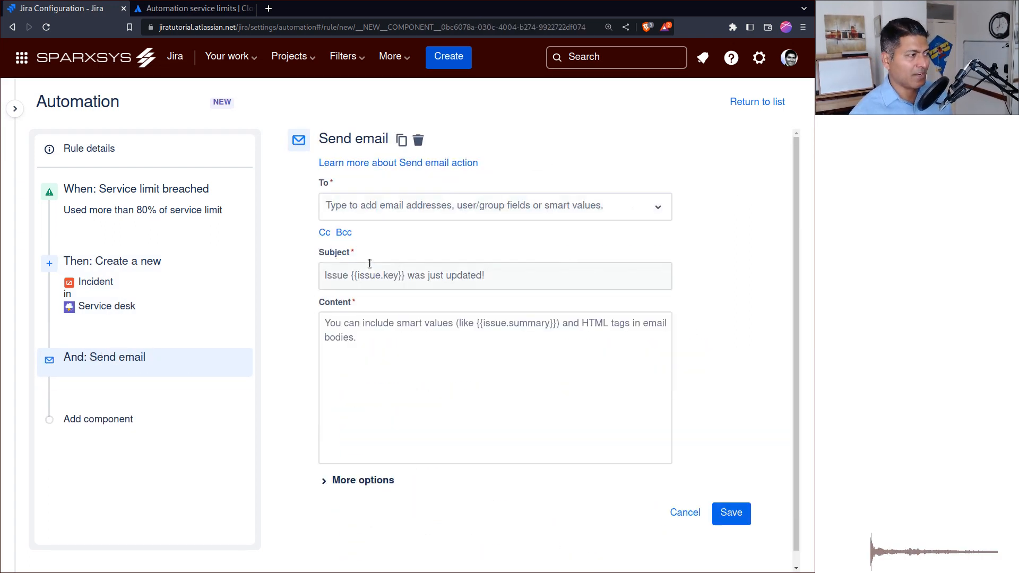
Fill both the email's subject and content with the copied text "Service Limit crossed 80%".
{"action": "left_click", "coordinate": [370, 264]}
{"action": "key", "text": "ctrl+v"}
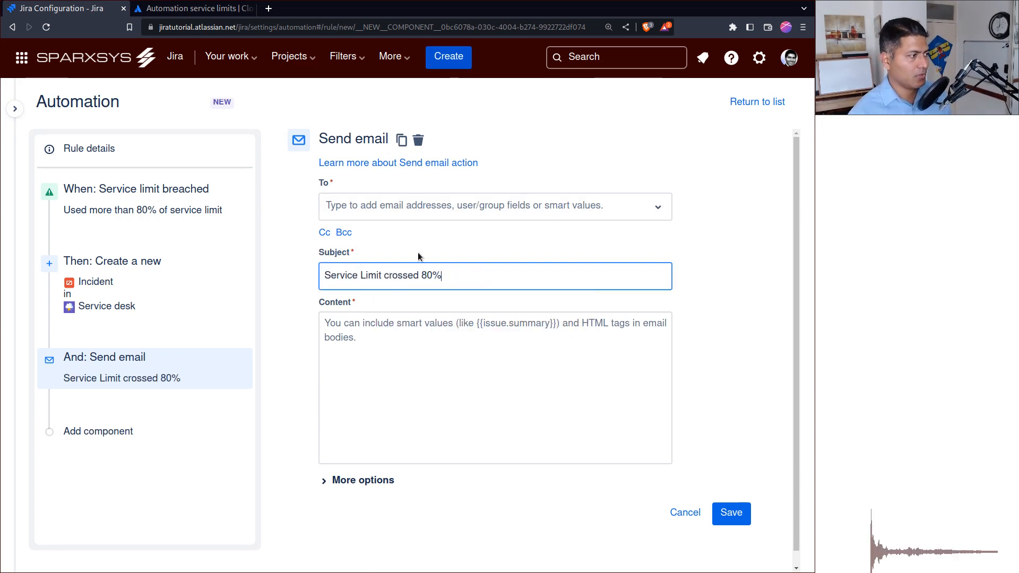
{"action": "left_click", "coordinate": [375, 364]}
{"action": "key", "text": "ctrl+v"}
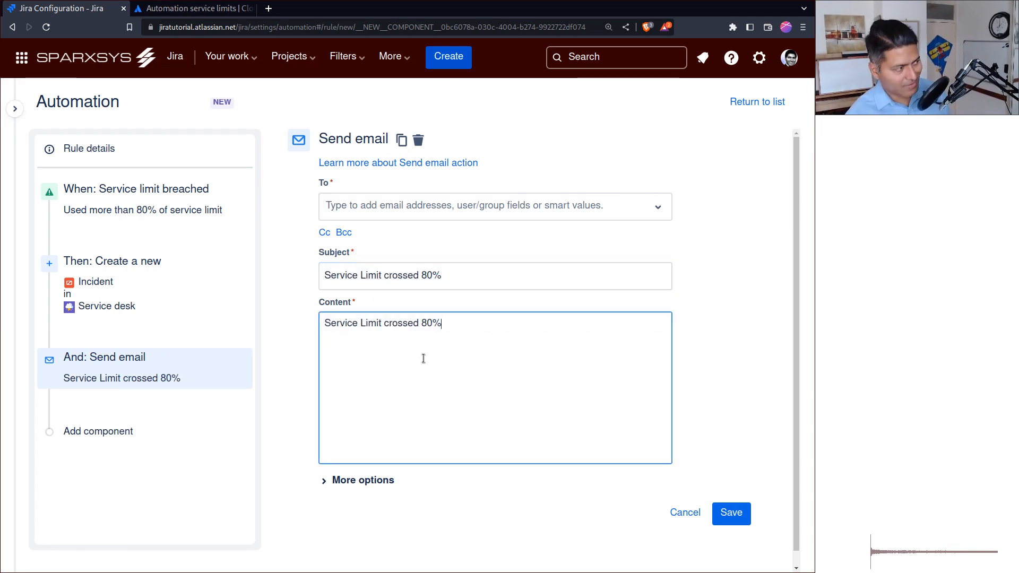
Set the email recipient to the administrators group and save the Send email action.
{"action": "left_click", "coordinate": [406, 210]}
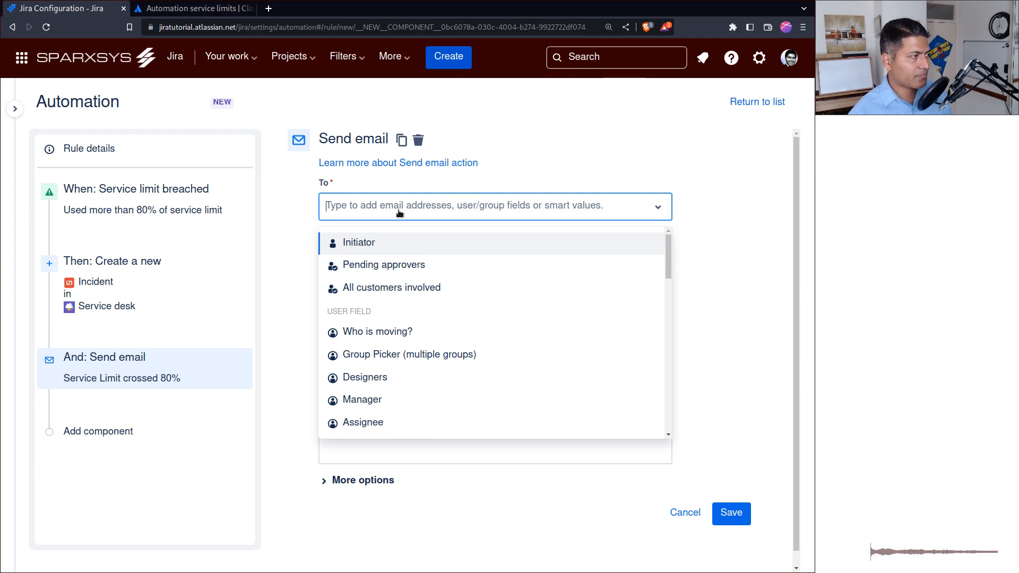
{"action": "type", "text": "ra"}
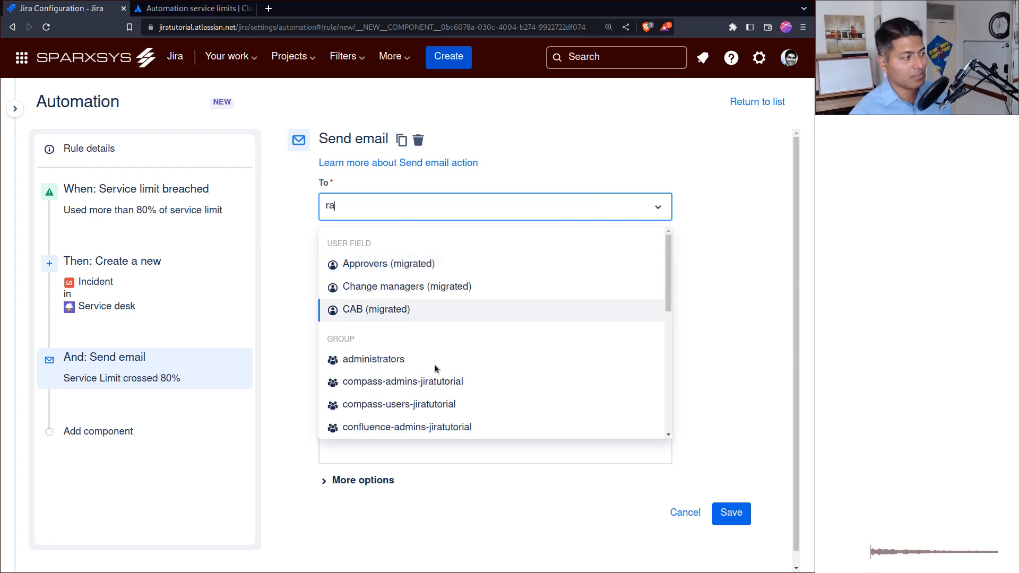
{"action": "left_click", "coordinate": [365, 358]}
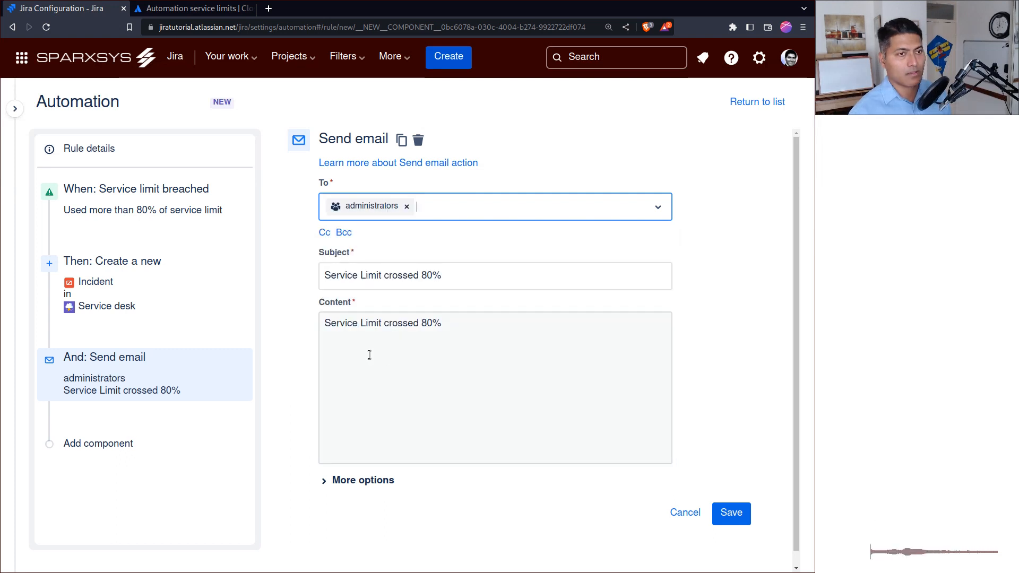
{"action": "left_click", "coordinate": [731, 512]}
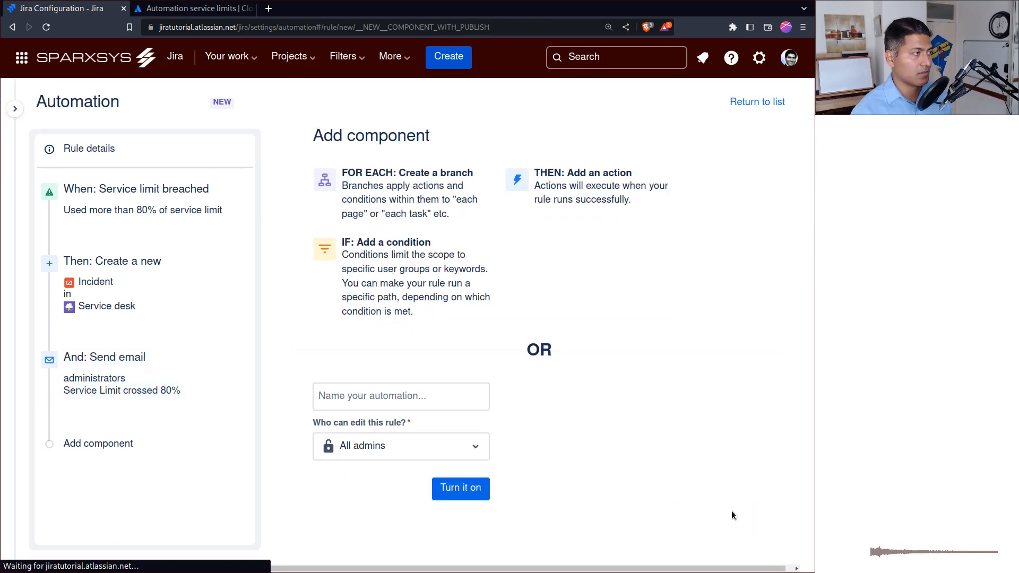
Name the automation rule "Service Limit crossed 80%" and turn it on.
{"action": "left_click", "coordinate": [402, 392]}
{"action": "key", "text": "ctrl+v"}
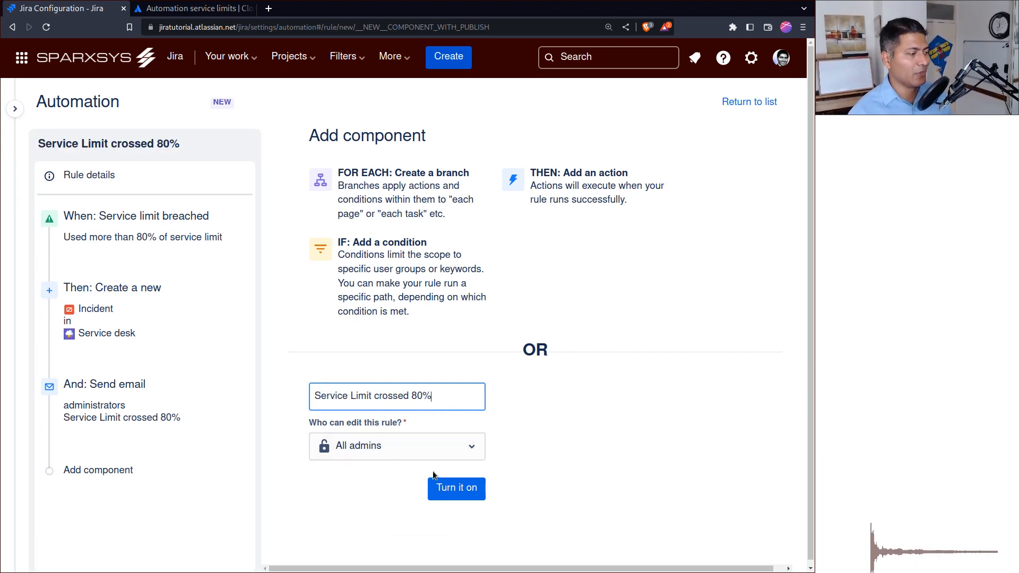
{"action": "left_click", "coordinate": [460, 489]}
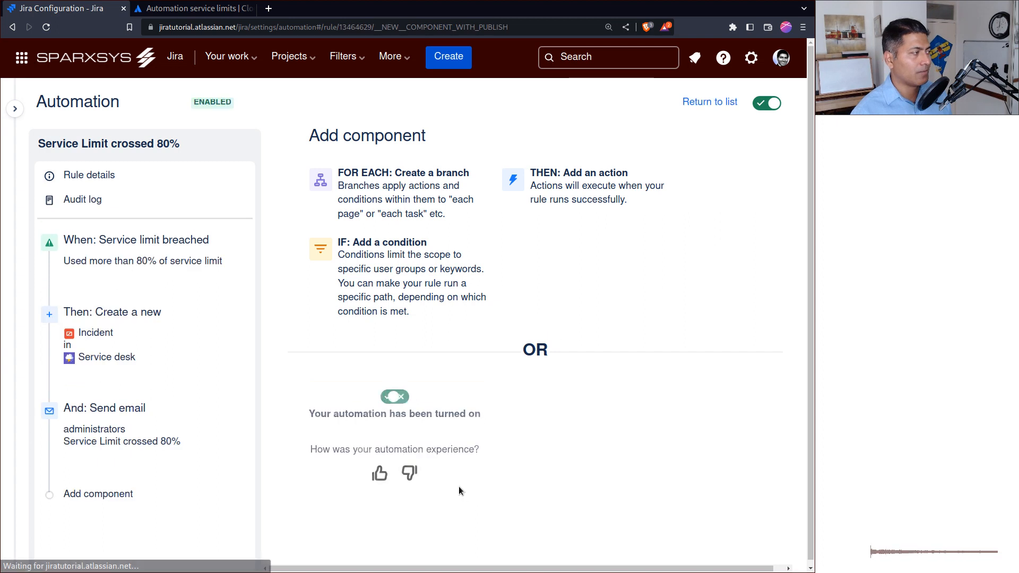
Open the rule's Service limit breached trigger to review its settings.
{"action": "left_click", "coordinate": [155, 246]}
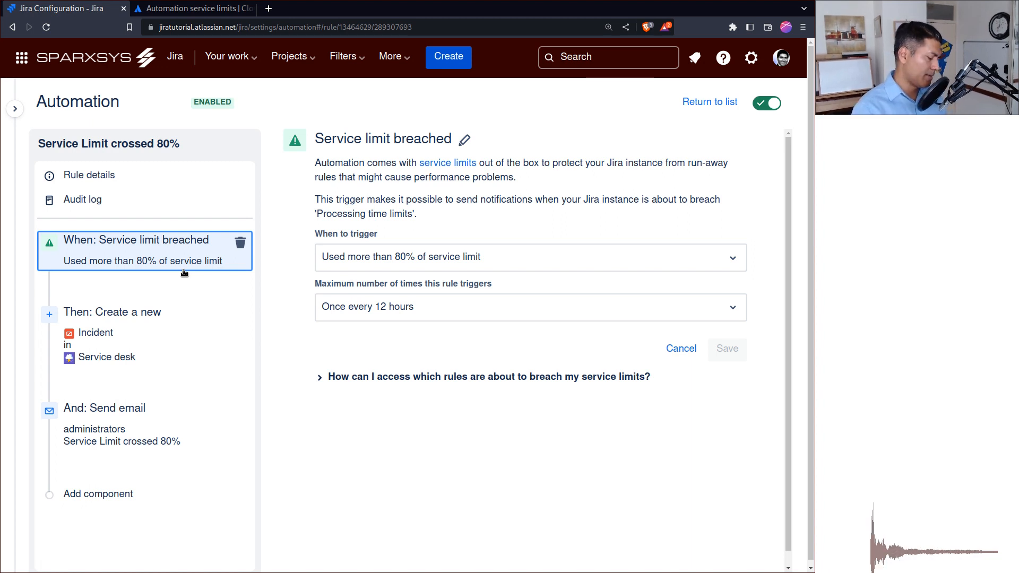
Open ravisagar.in in a new browser tab and look through the article list of the Mastering Jira Cloud Automation course.
{"action": "key", "text": "ctrl+t"}
{"action": "type", "text": "ravisagar.in/"}
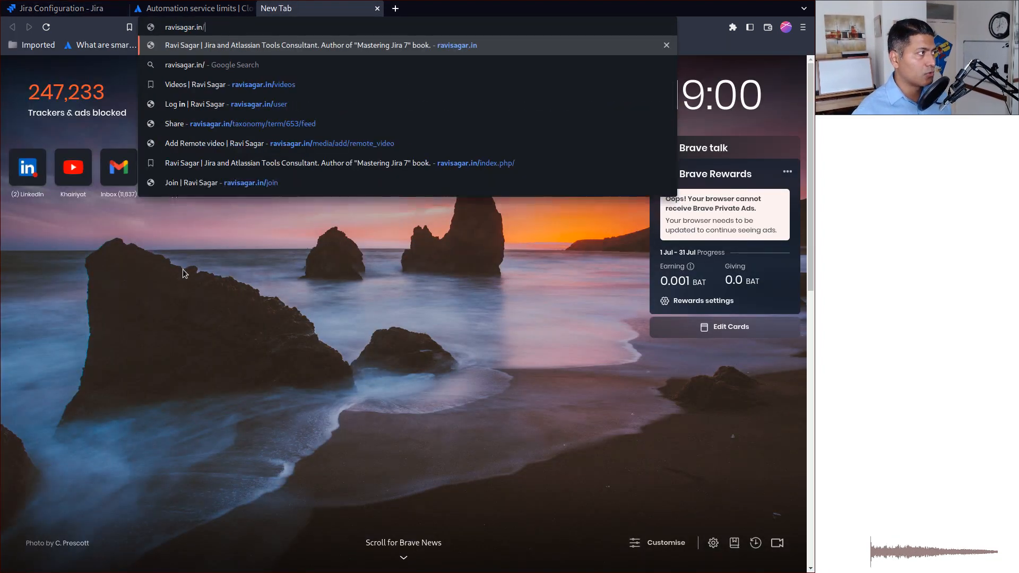
{"action": "key", "text": "Return"}
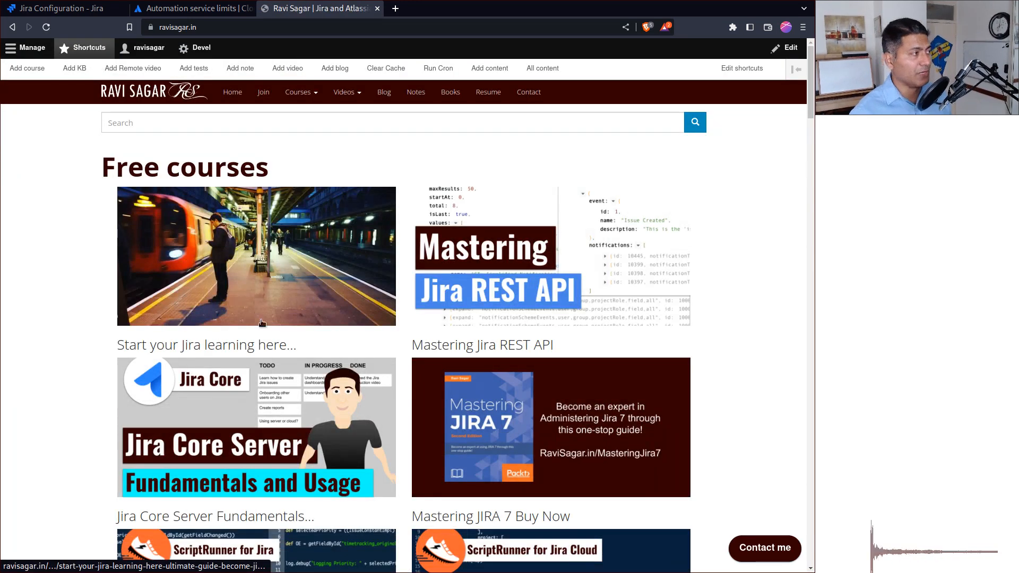
{"action": "left_click", "coordinate": [300, 92]}
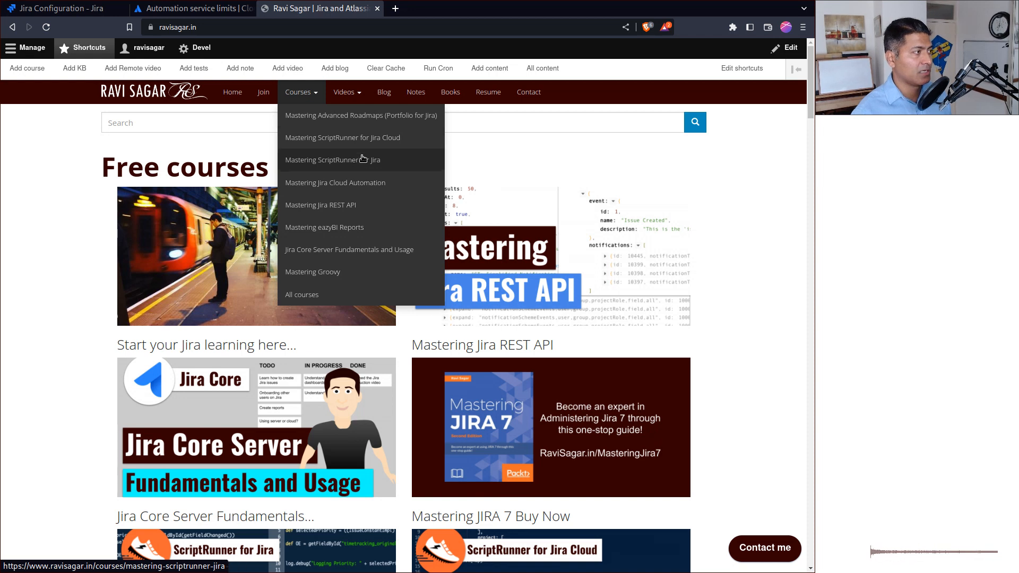
{"action": "left_click", "coordinate": [368, 188]}
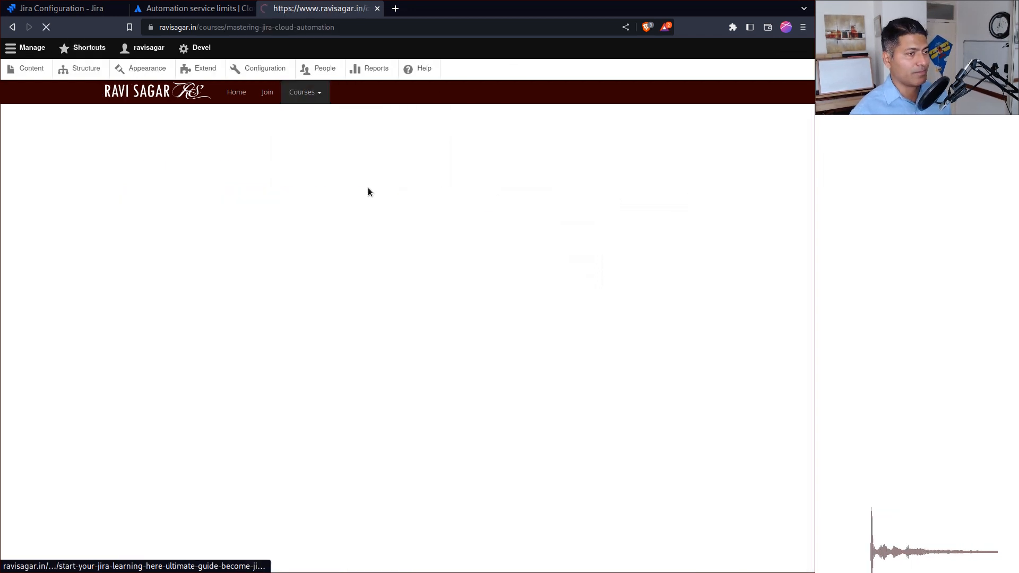
{"action": "scroll", "coordinate": [439, 335], "scroll_direction": "down", "scroll_amount": 8}
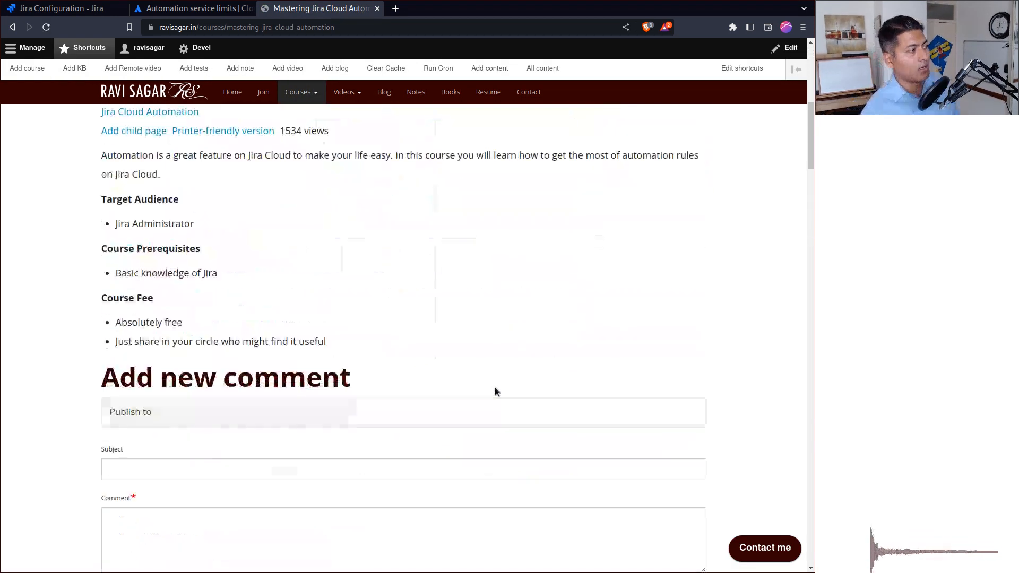
{"action": "scroll", "coordinate": [438, 410], "scroll_direction": "down", "scroll_amount": 8}
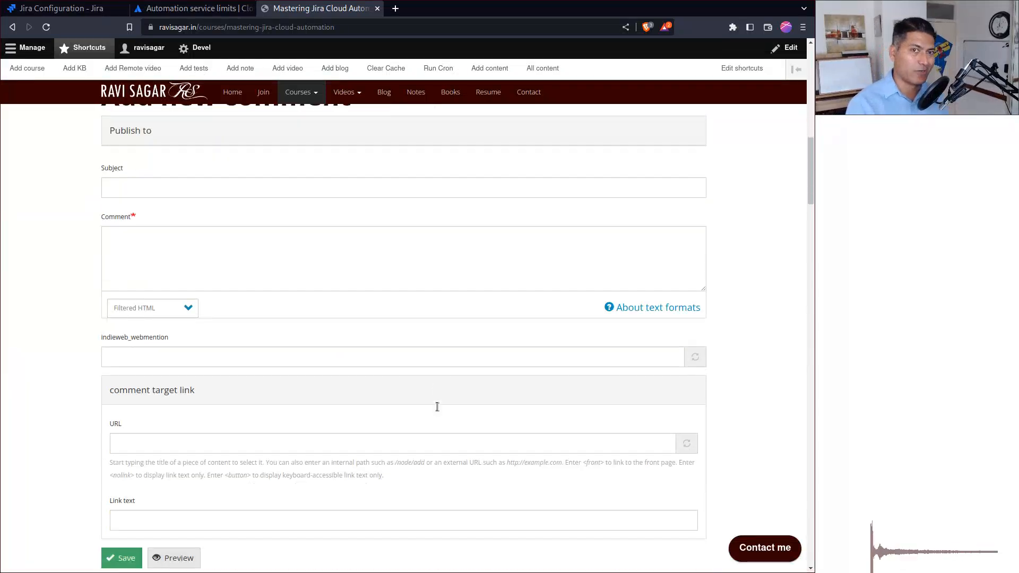
{"action": "scroll", "coordinate": [438, 407], "scroll_direction": "down", "scroll_amount": 9}
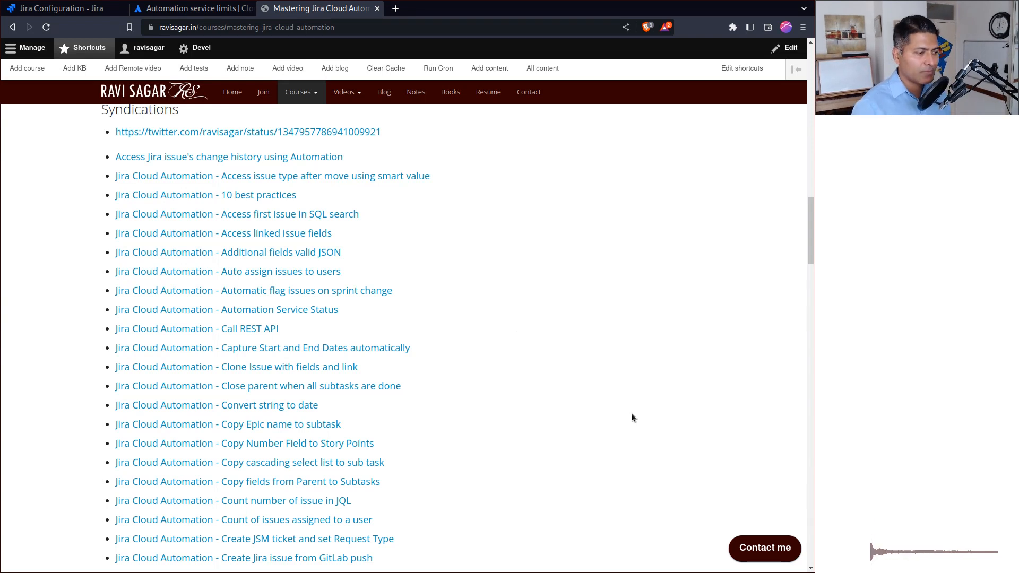
Open the course site's contact form and return to the automation rule in Jira.
{"action": "left_click", "coordinate": [756, 539]}
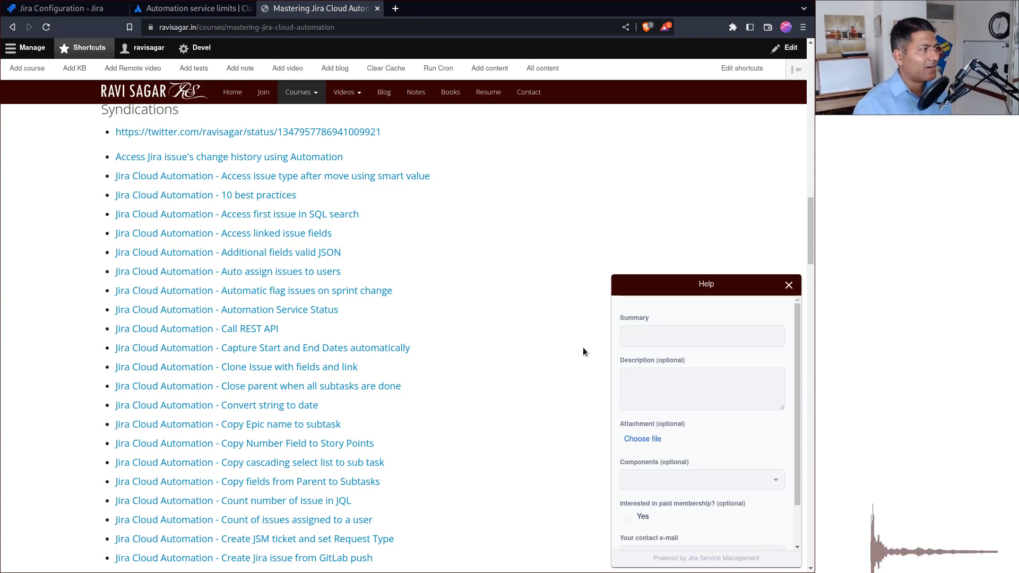
{"action": "key", "text": "ctrl+Tab"}
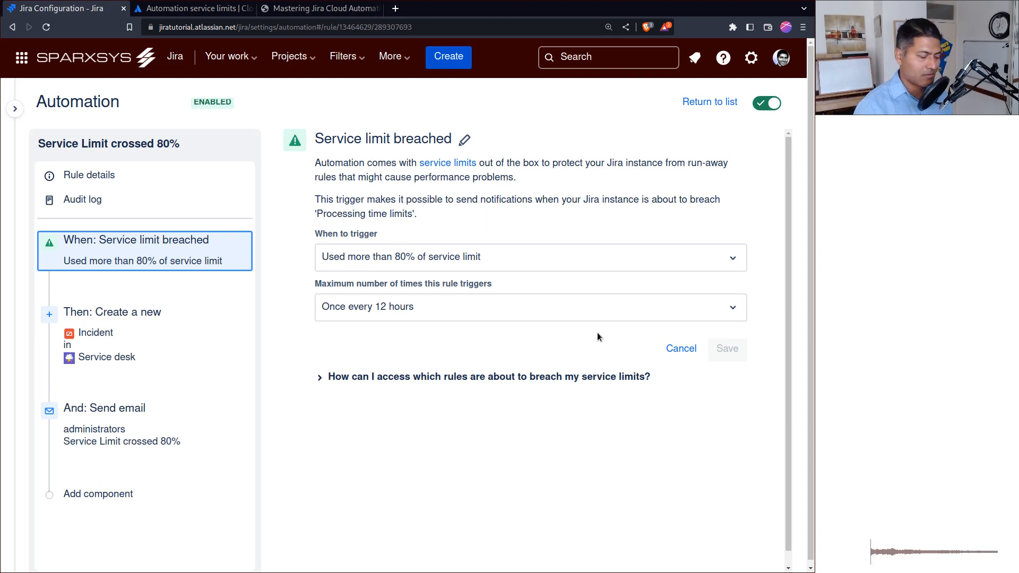